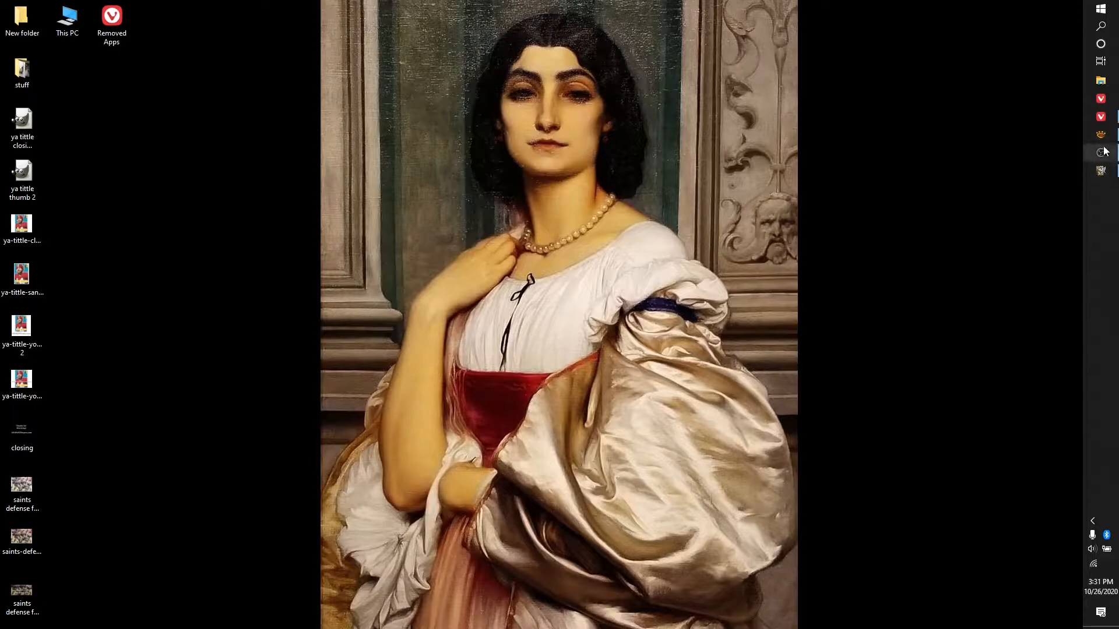
Switch to GIMP and place guides along all four edges of the upper-left photo of the kneeling number 7 player.
{"action": "left_click", "coordinate": [1101, 170]}
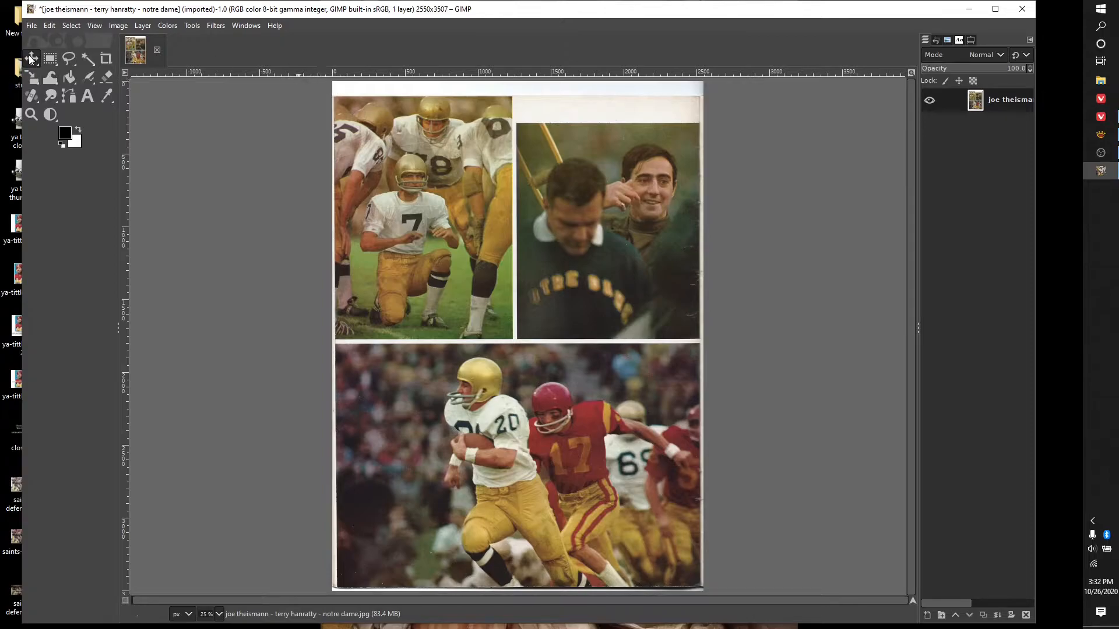
{"action": "left_click_drag", "start_coordinate": [227, 71], "coordinate": [236, 97]}
{"action": "left_click_drag", "start_coordinate": [124, 214], "coordinate": [335, 234]}
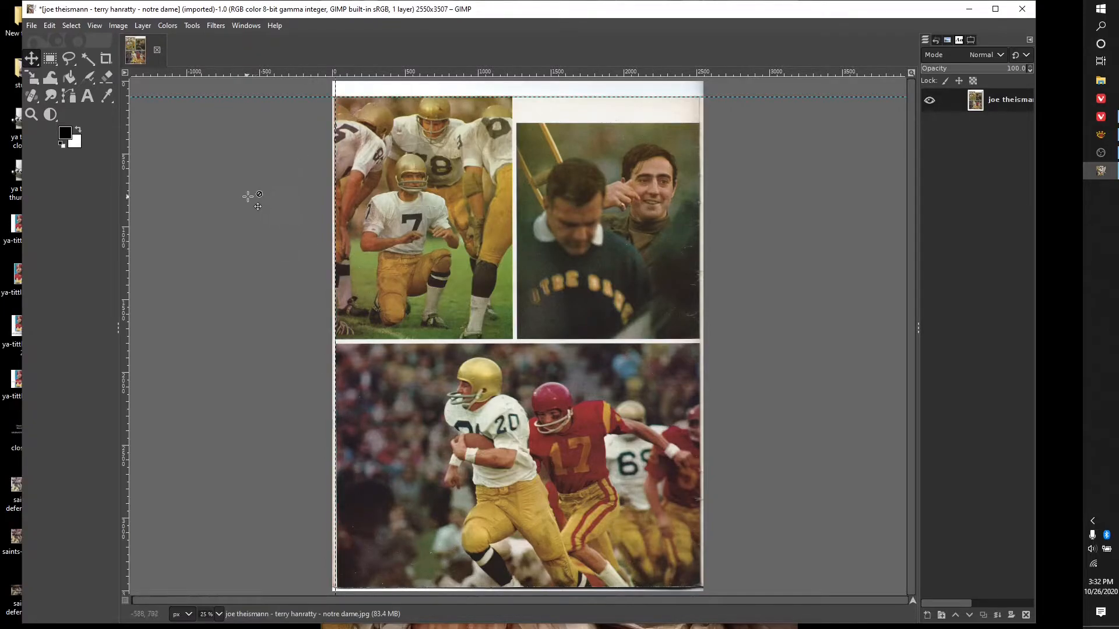
{"action": "left_click_drag", "start_coordinate": [124, 257], "coordinate": [509, 257]}
{"action": "left_click_drag", "start_coordinate": [426, 75], "coordinate": [408, 337]}
Crop the scanned page to the guided rectangle around the number 7 player photo.
{"action": "left_click", "coordinate": [106, 58]}
{"action": "mouse_move", "coordinate": [337, 97]}
{"action": "left_mouse_down"}
{"action": "mouse_move", "coordinate": [408, 261]}
{"action": "mouse_move", "coordinate": [511, 337]}
{"action": "left_mouse_up"}
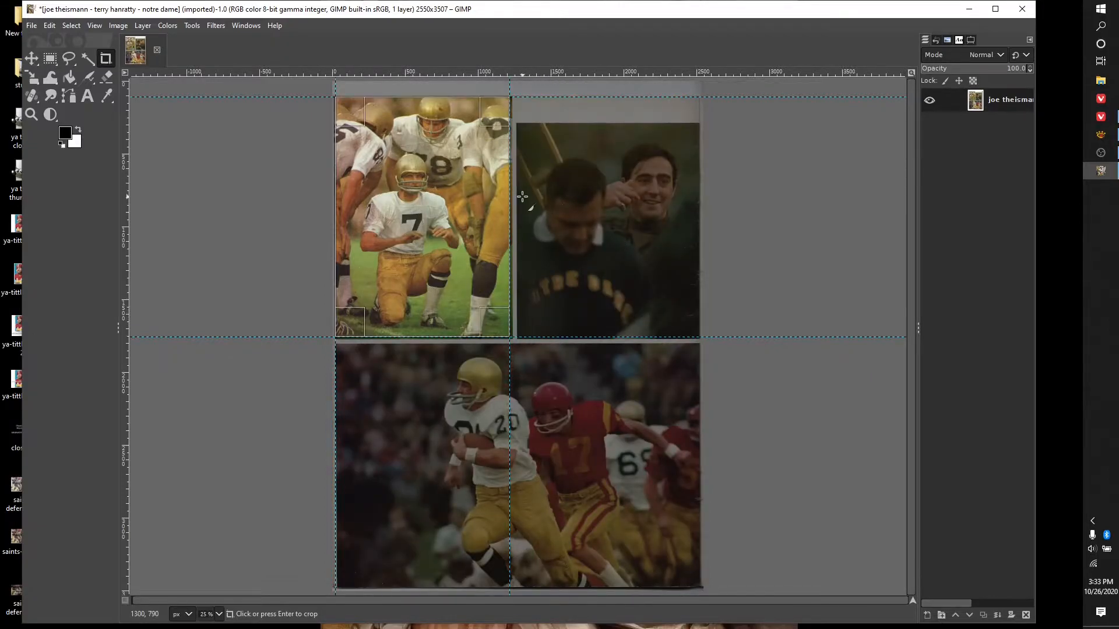
{"action": "left_click", "coordinate": [434, 183]}
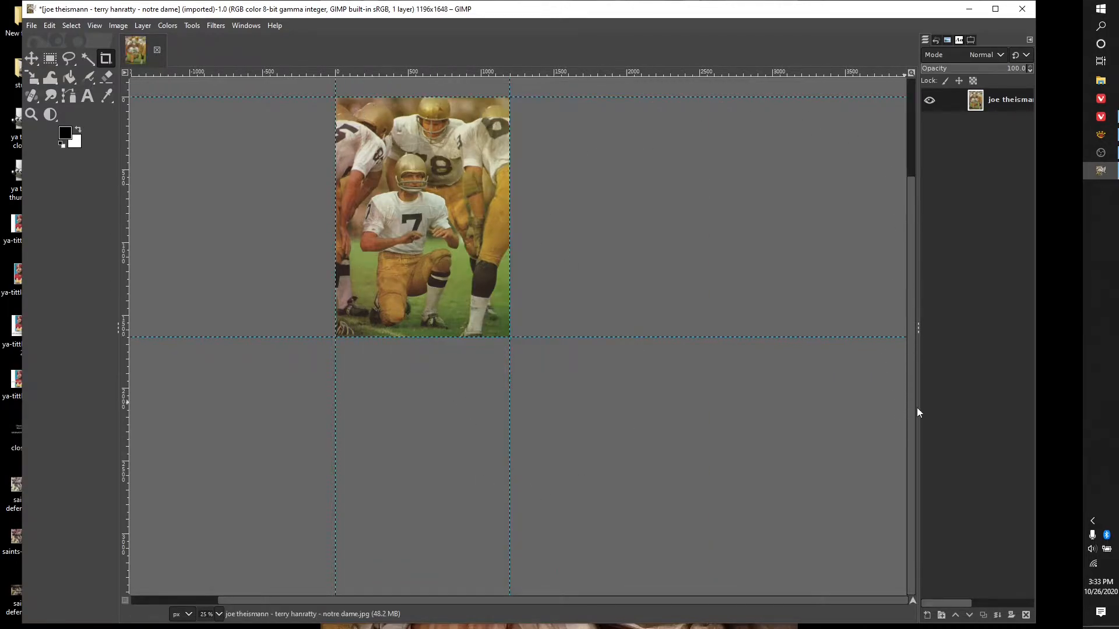
Remove all four guides from around the cropped photo.
{"action": "left_click_drag", "start_coordinate": [912, 409], "coordinate": [909, 280]}
{"action": "left_click_drag", "start_coordinate": [827, 599], "coordinate": [711, 603]}
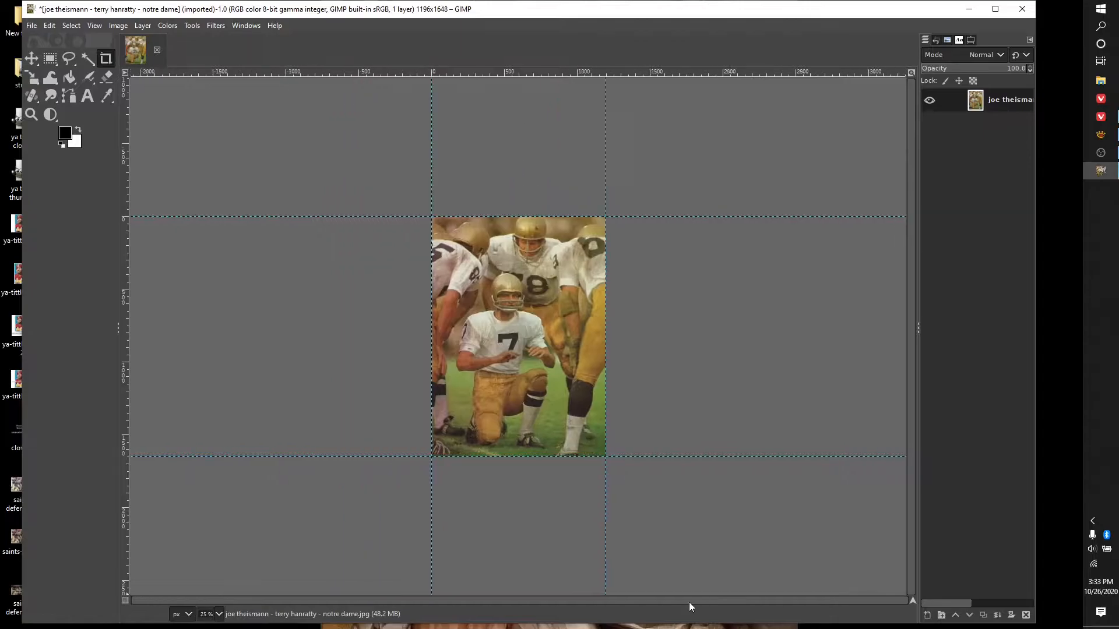
{"action": "left_click", "coordinate": [31, 59]}
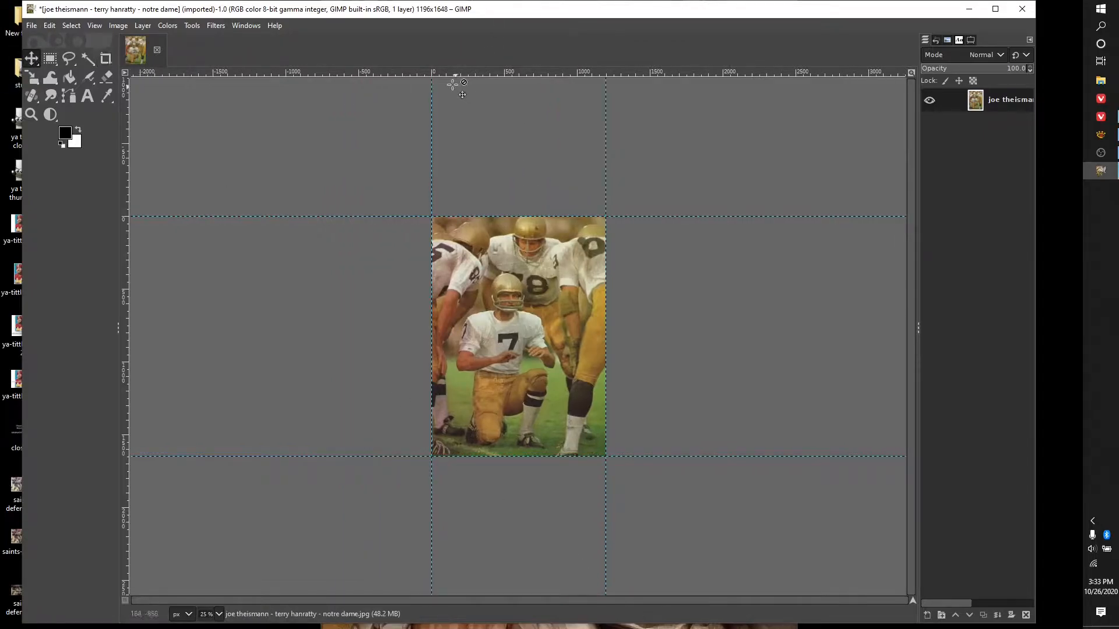
{"action": "left_click_drag", "start_coordinate": [428, 99], "coordinate": [125, 233]}
{"action": "left_click_drag", "start_coordinate": [357, 216], "coordinate": [524, 72]}
{"action": "left_click_drag", "start_coordinate": [606, 147], "coordinate": [635, 604]}
{"action": "left_click_drag", "start_coordinate": [660, 456], "coordinate": [562, 579]}
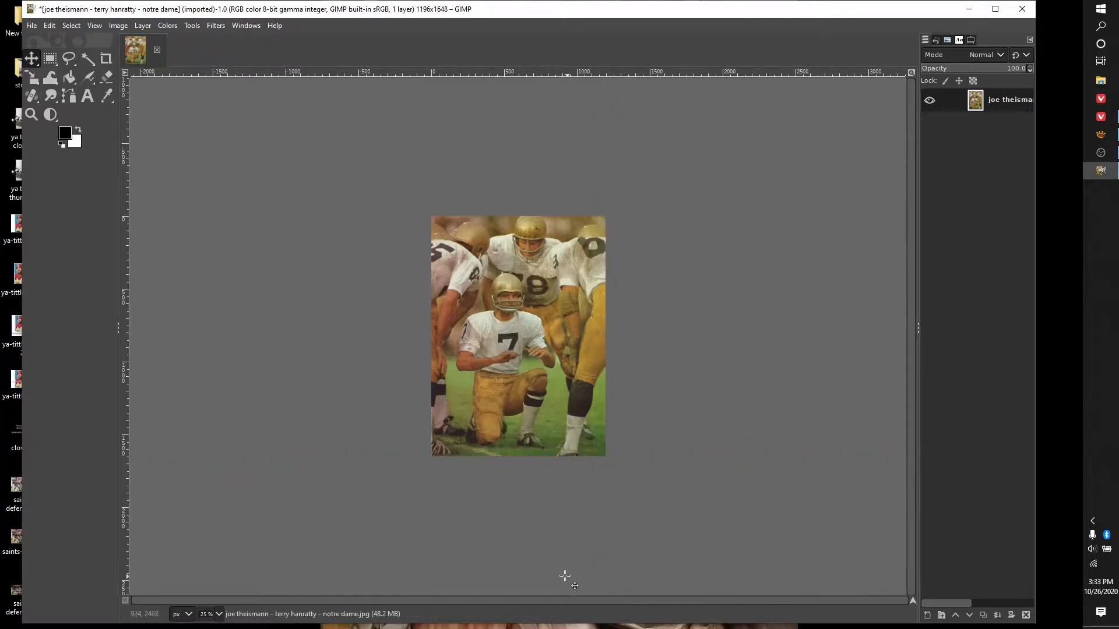
Scale the image to a height of 600 px, keeping the proportions and cubic interpolation.
{"action": "left_click", "coordinate": [219, 614]}
{"action": "left_click", "coordinate": [218, 532]}
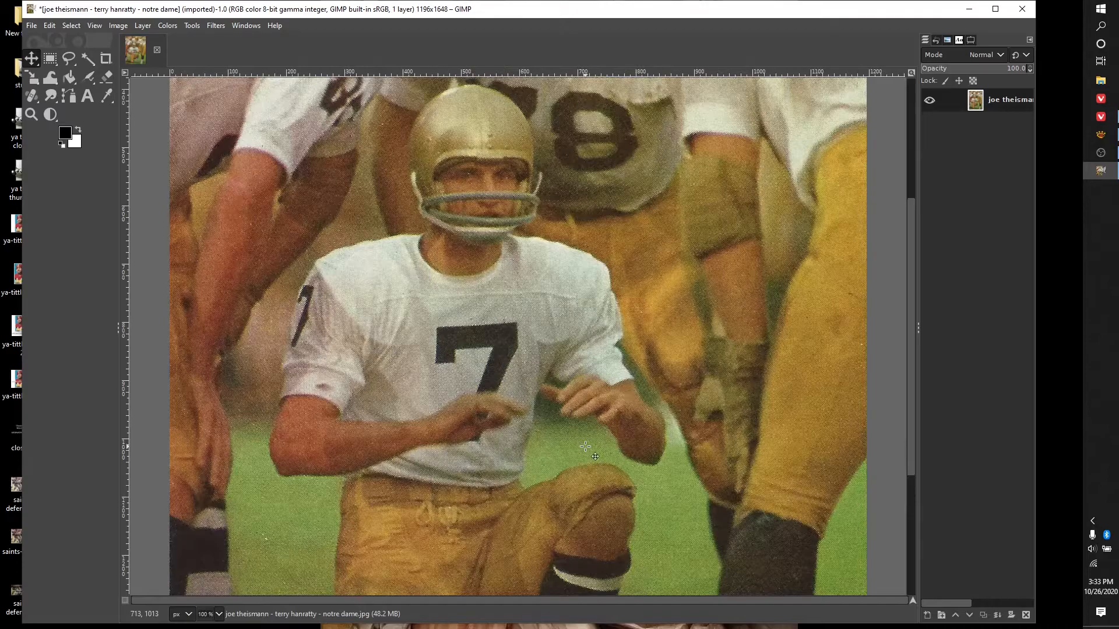
{"action": "scroll", "coordinate": [500, 434], "scroll_direction": "up", "scroll_amount": 5}
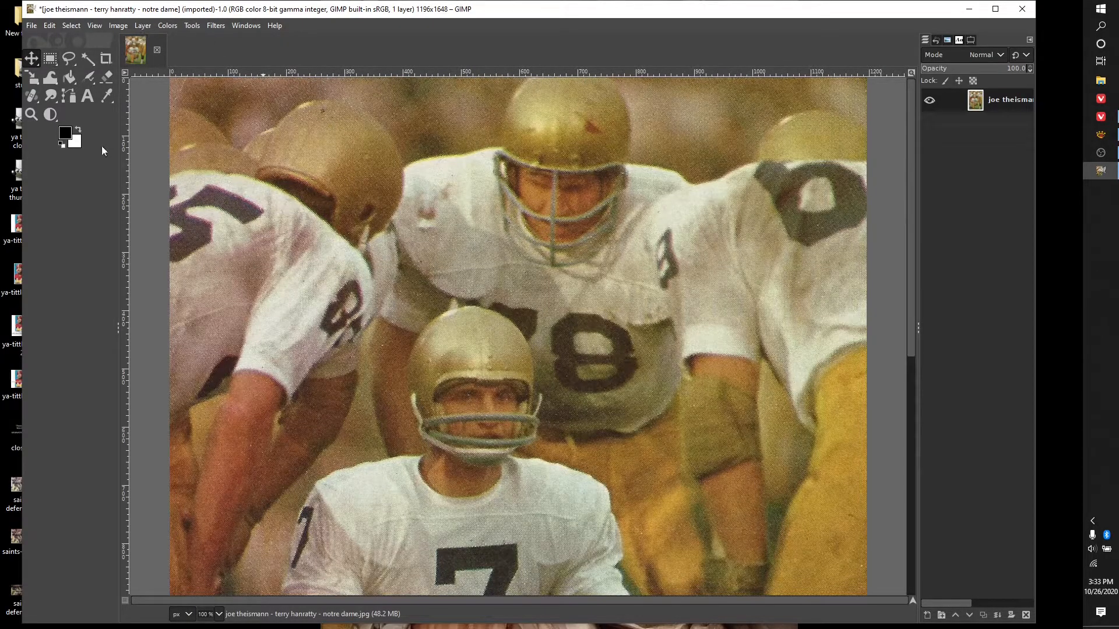
{"action": "left_click", "coordinate": [119, 26]}
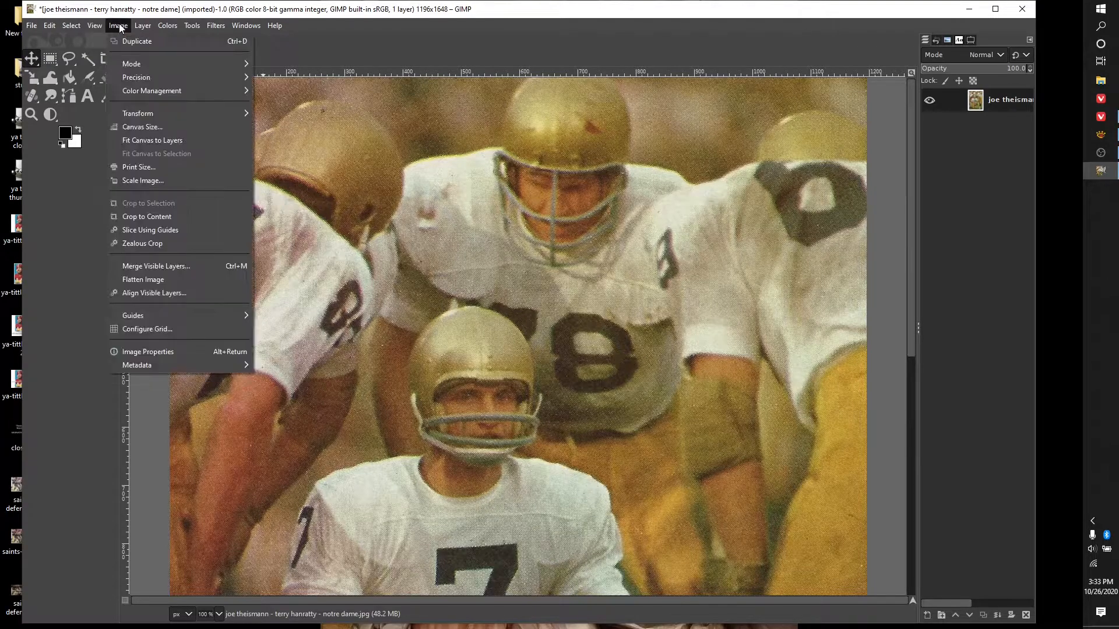
{"action": "left_click", "coordinate": [149, 181]}
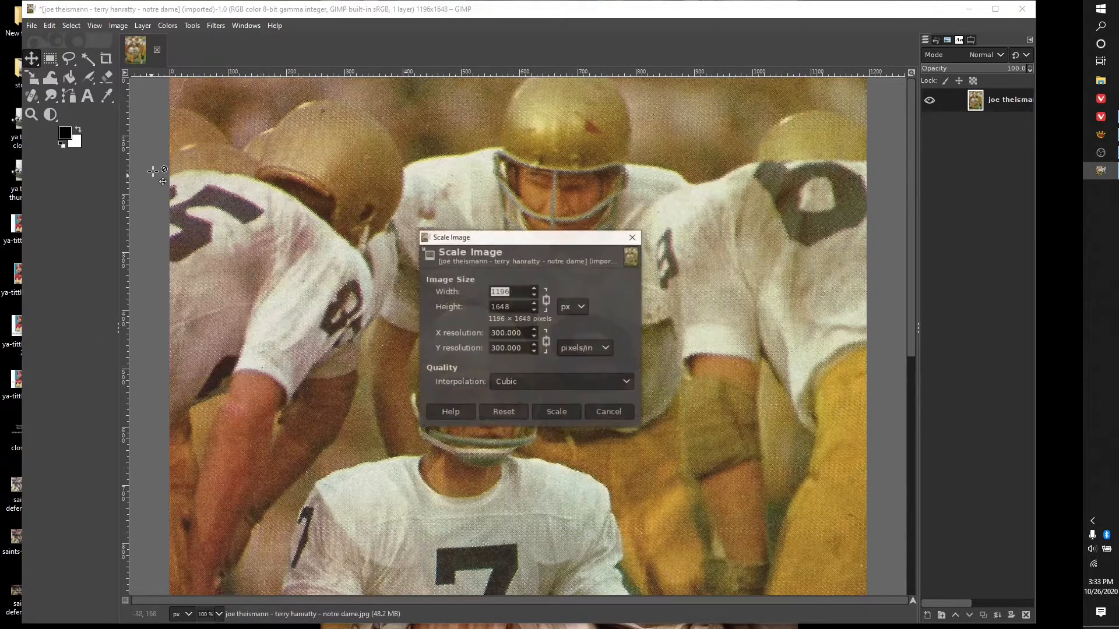
{"action": "left_click_drag", "start_coordinate": [564, 243], "coordinate": [844, 67]}
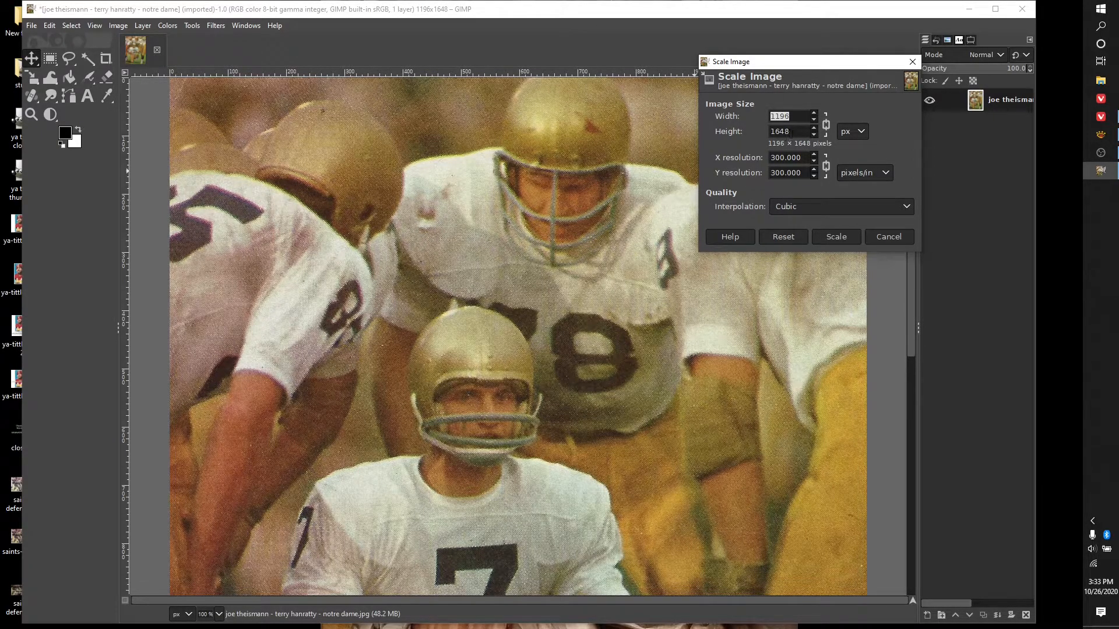
{"action": "key", "text": "Tab"}
{"action": "type", "text": "600"}
{"action": "key", "text": "Tab"}
{"action": "left_click", "coordinate": [833, 236]}
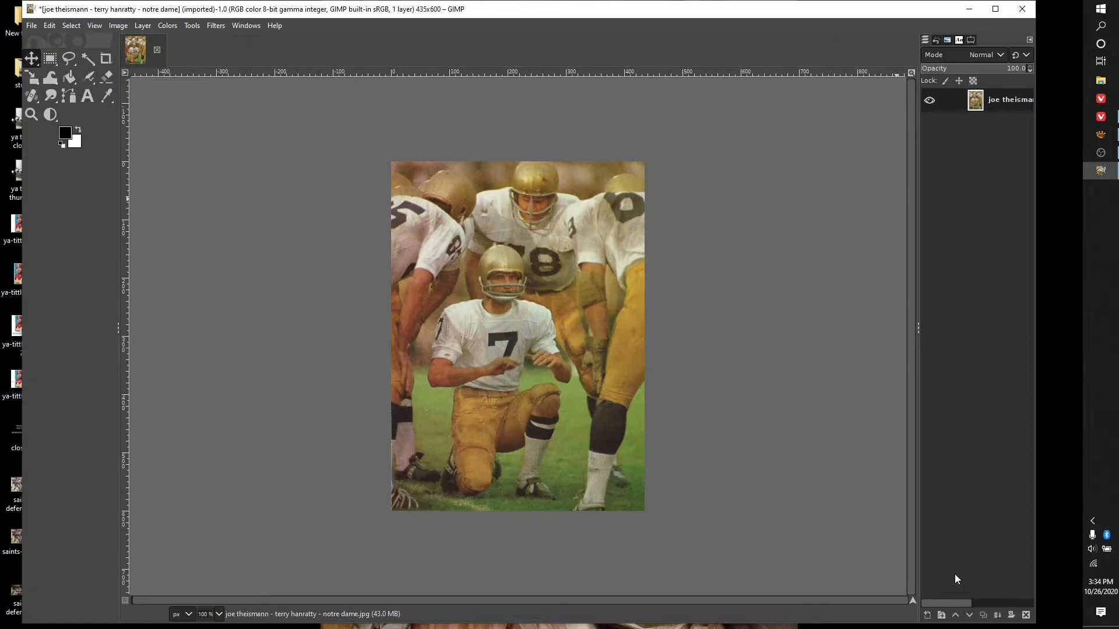
Duplicate the photo layer and apply Noise Reduction with strength 2 to the copy, keeping the copy visible.
{"action": "left_click", "coordinate": [983, 616]}
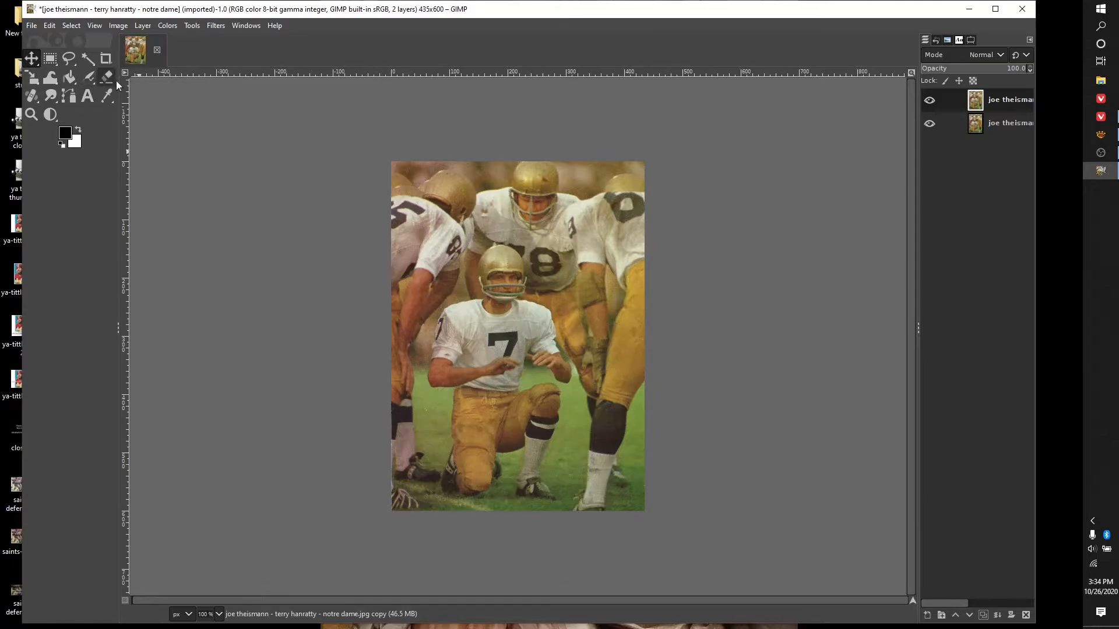
{"action": "left_click", "coordinate": [216, 26]}
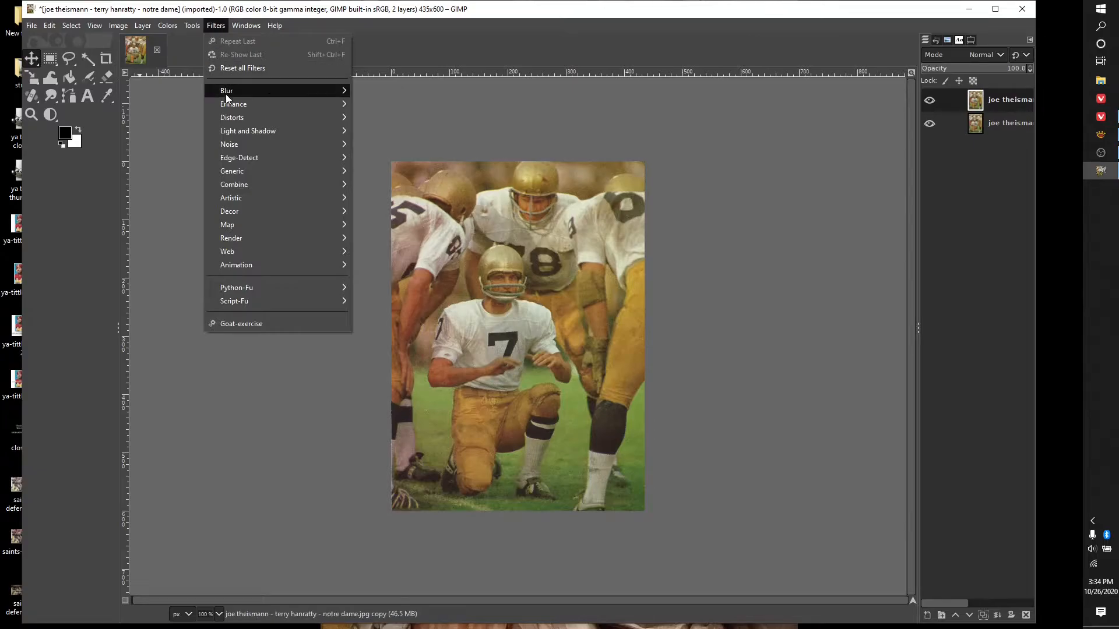
{"action": "mouse_move", "coordinate": [226, 104]}
{"action": "left_click", "coordinate": [390, 146]}
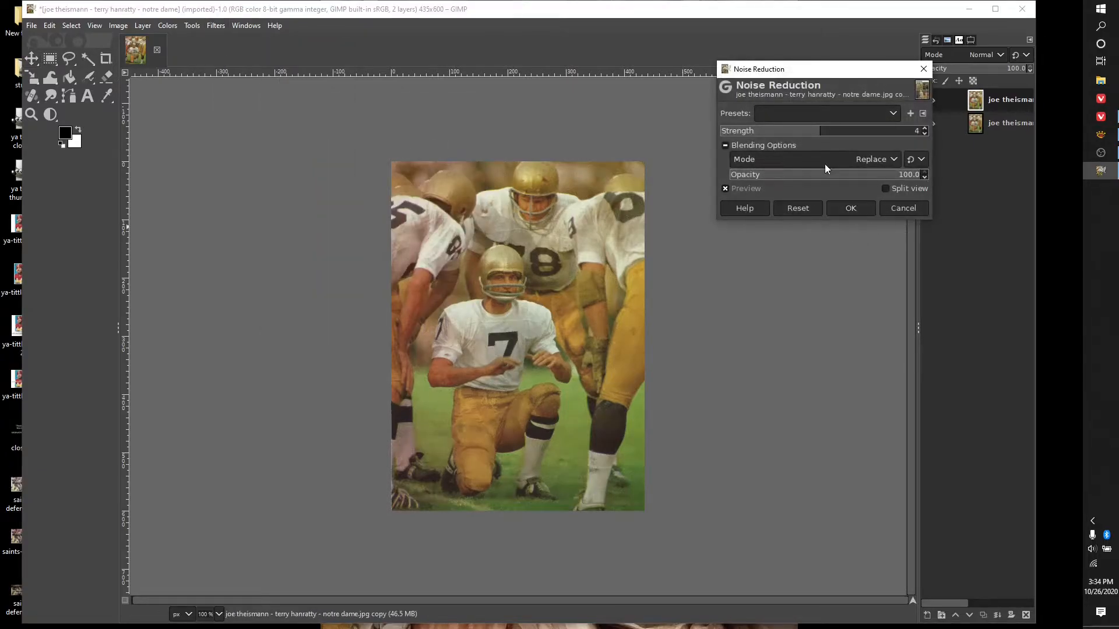
{"action": "left_click_drag", "start_coordinate": [818, 139], "coordinate": [768, 140]}
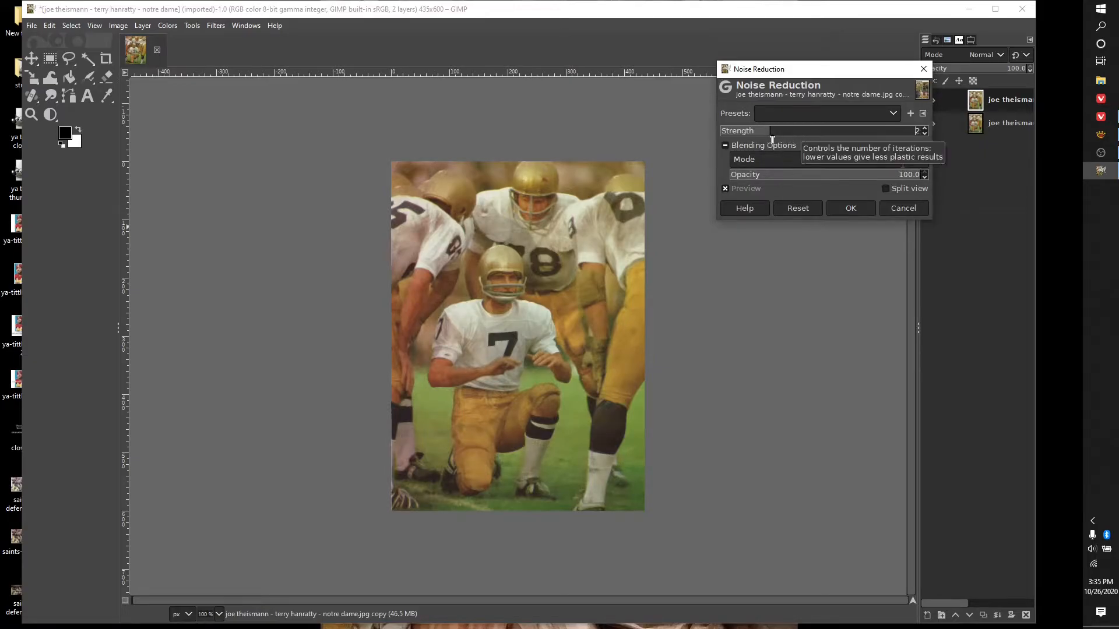
{"action": "left_click", "coordinate": [850, 207]}
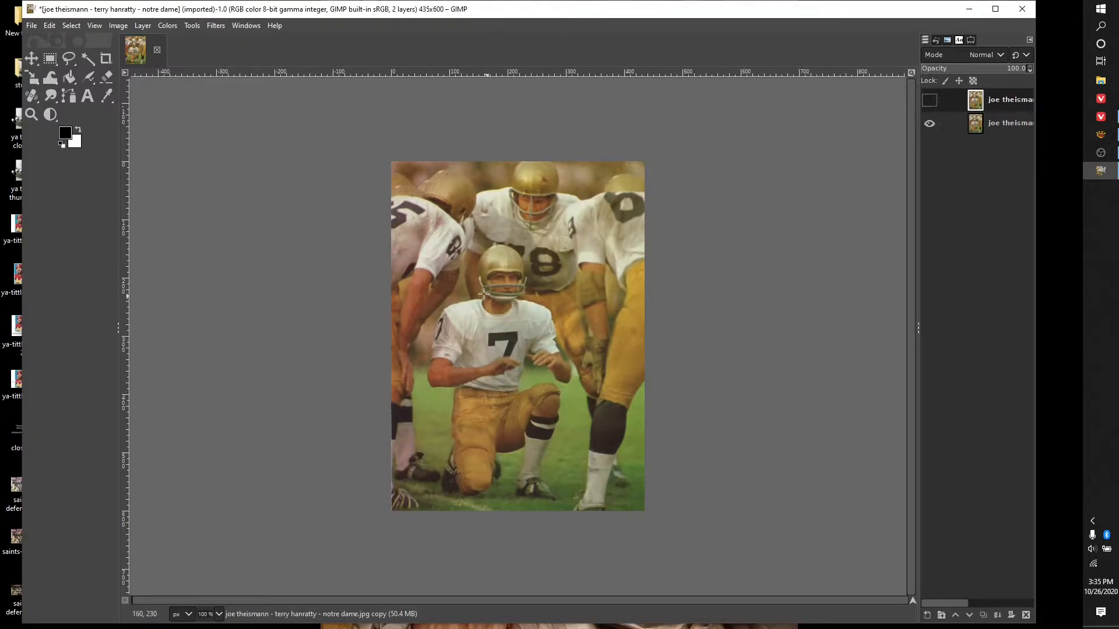
{"action": "left_click", "coordinate": [929, 100]}
Adjust the duplicate layer's brightness to 41 and its contrast to 32.
{"action": "left_click", "coordinate": [168, 27]}
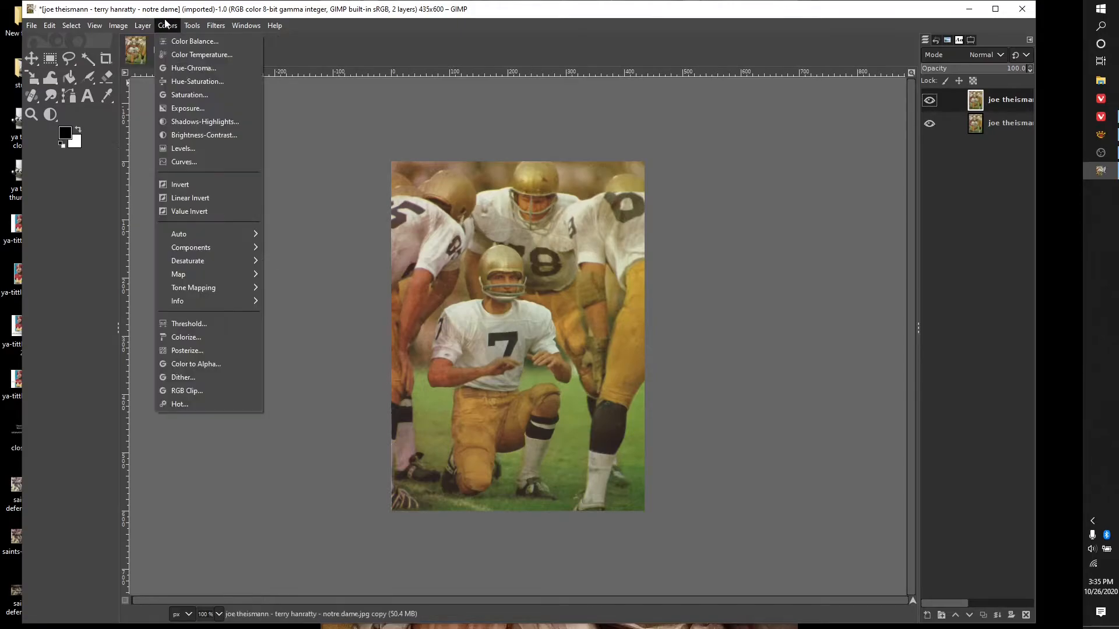
{"action": "left_click", "coordinate": [201, 136]}
{"action": "left_click_drag", "start_coordinate": [876, 73], "coordinate": [231, 70]}
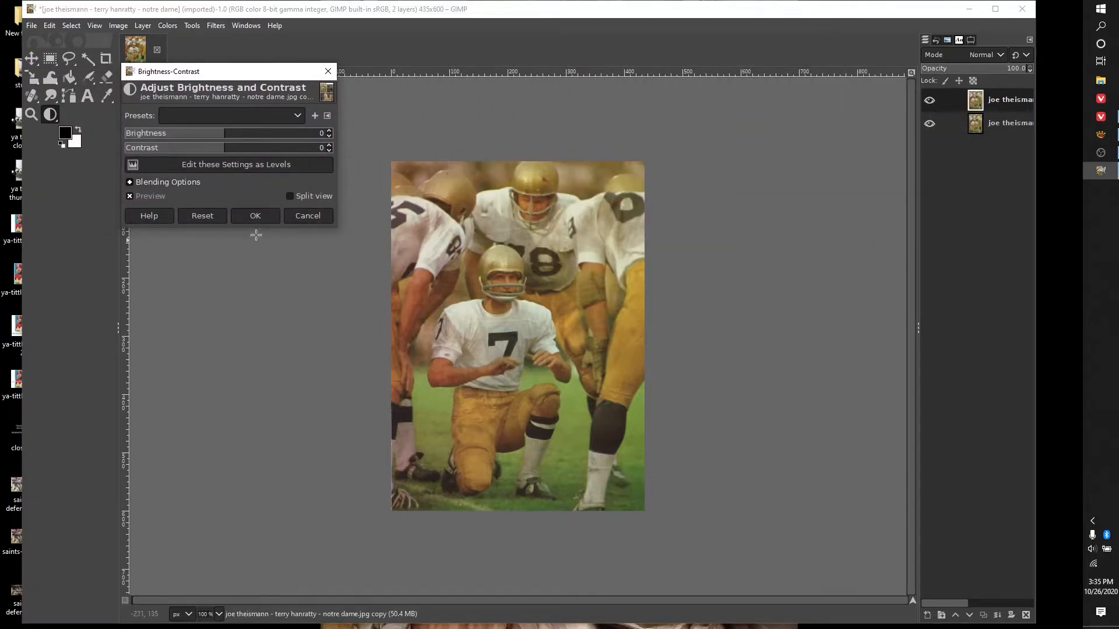
{"action": "left_click_drag", "start_coordinate": [223, 138], "coordinate": [258, 141]}
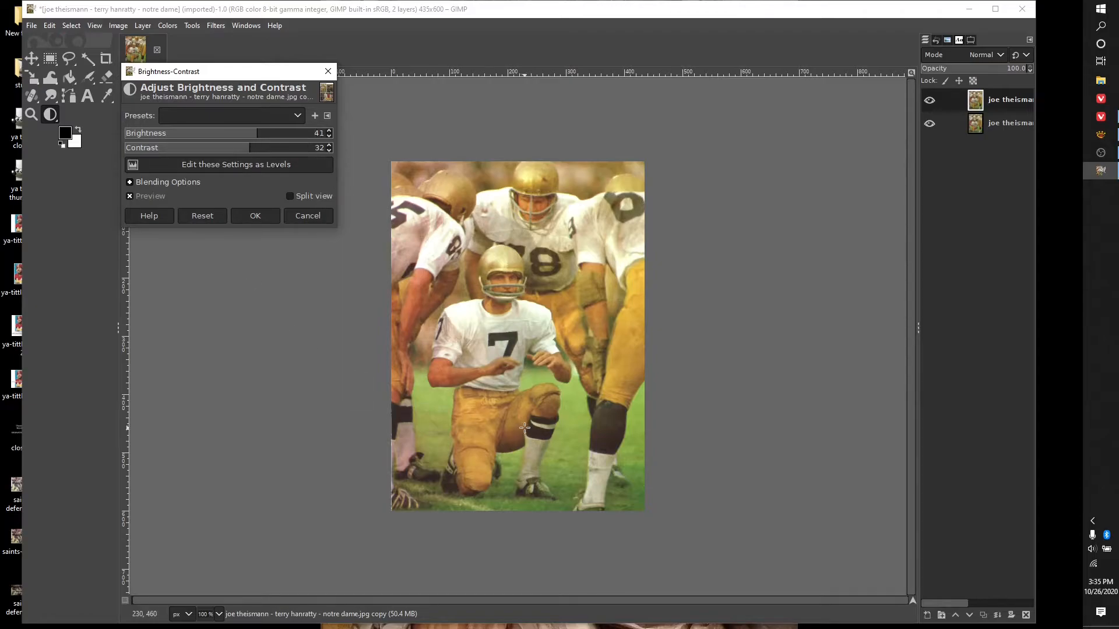
{"action": "left_click", "coordinate": [256, 216]}
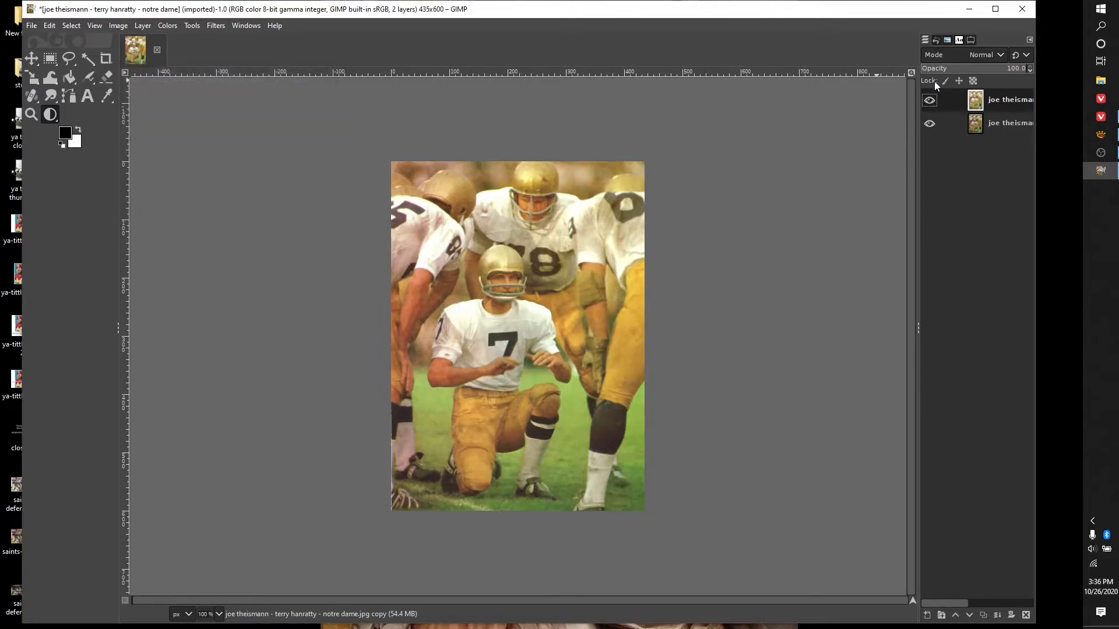
Compare the edited copy with the original photo by repeatedly hiding and showing the upper layer.
{"action": "left_click", "coordinate": [932, 102]}
{"action": "left_click", "coordinate": [930, 102]}
{"action": "left_click", "coordinate": [930, 103]}
{"action": "left_click", "coordinate": [930, 102]}
{"action": "left_click", "coordinate": [928, 102]}
{"action": "left_click", "coordinate": [928, 103]}
{"action": "left_click", "coordinate": [927, 103]}
{"action": "left_click", "coordinate": [929, 103]}
{"action": "left_click", "coordinate": [929, 104]}
{"action": "left_click", "coordinate": [929, 103]}
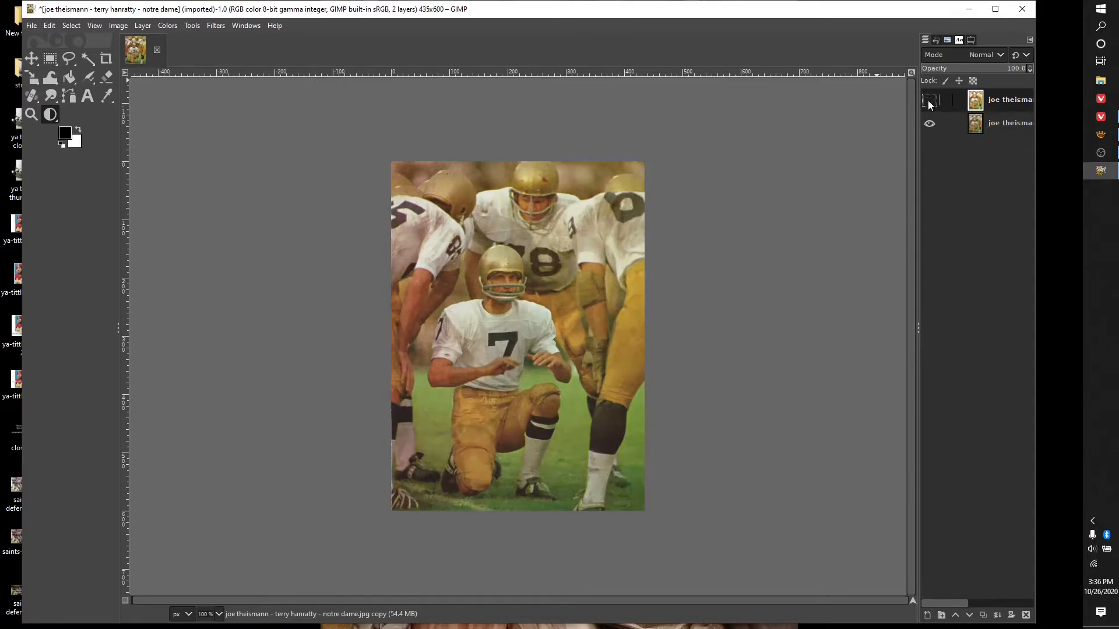
{"action": "left_click", "coordinate": [929, 103]}
{"action": "left_click", "coordinate": [929, 103]}
{"action": "left_click", "coordinate": [929, 103]}
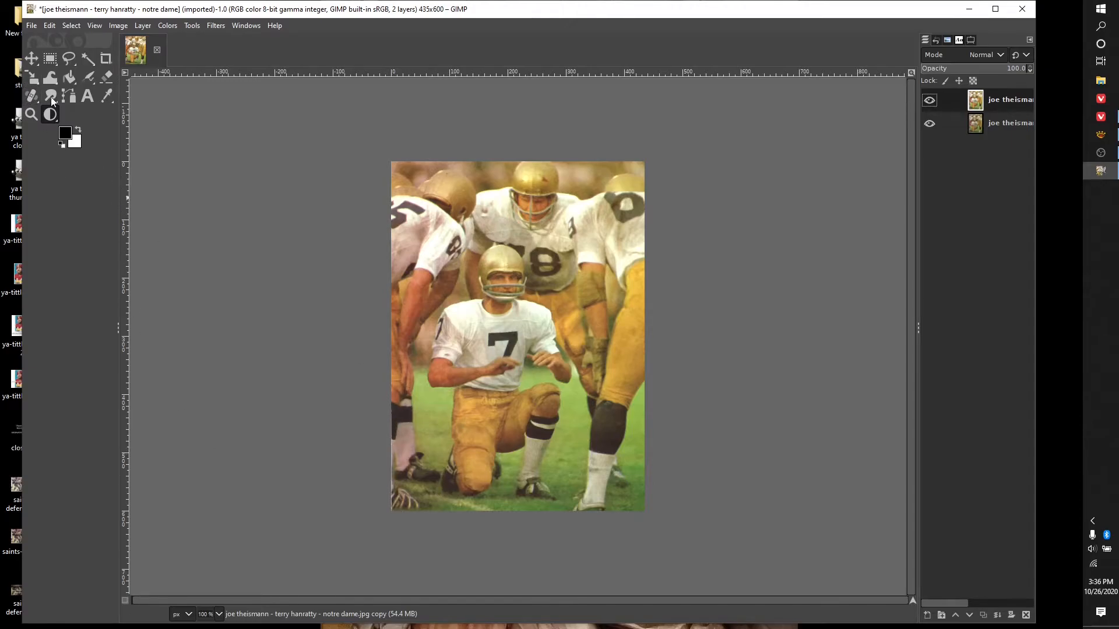
Place a vertical guide just inside the photo's left edge and examine its position along the edge up close.
{"action": "left_click", "coordinate": [33, 61]}
{"action": "left_click_drag", "start_coordinate": [123, 194], "coordinate": [393, 252]}
{"action": "left_click", "coordinate": [31, 115]}
{"action": "left_click_drag", "start_coordinate": [366, 432], "coordinate": [451, 551]}
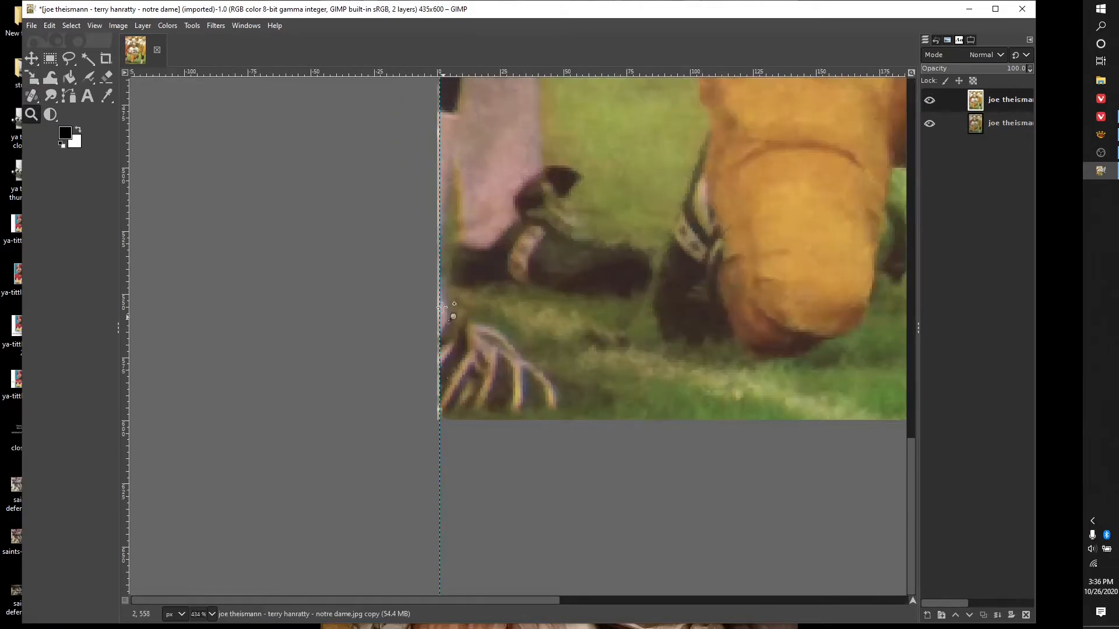
{"action": "left_click_drag", "start_coordinate": [911, 494], "coordinate": [916, 467]}
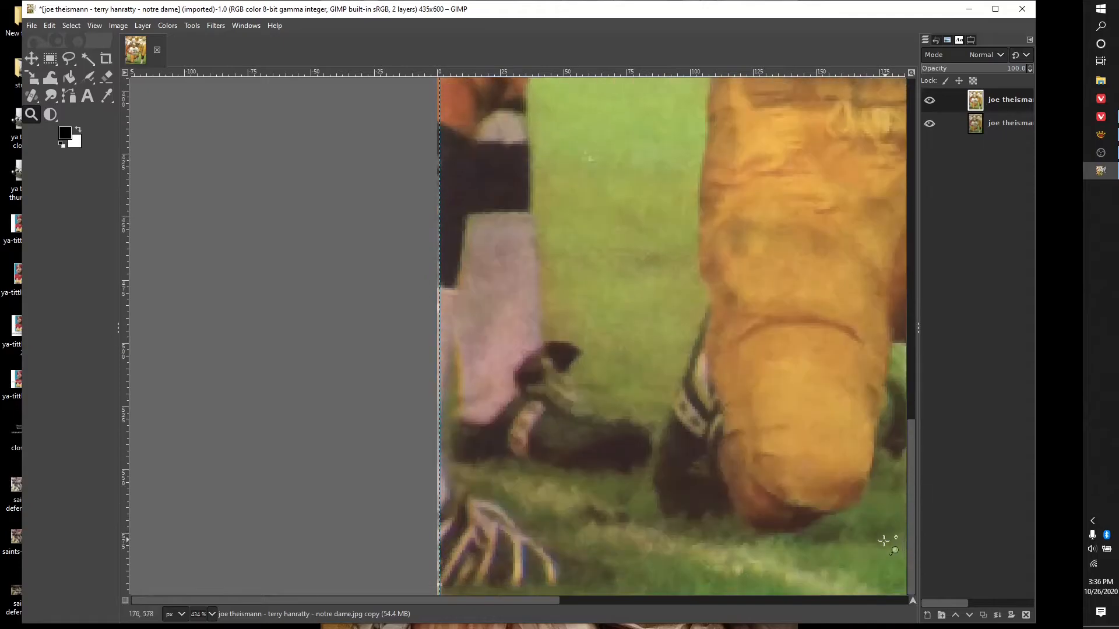
Crop the image from the vertical guide to the photo's other edges, trimming the left sliver, and remove the guide.
{"action": "left_click", "coordinate": [211, 614]}
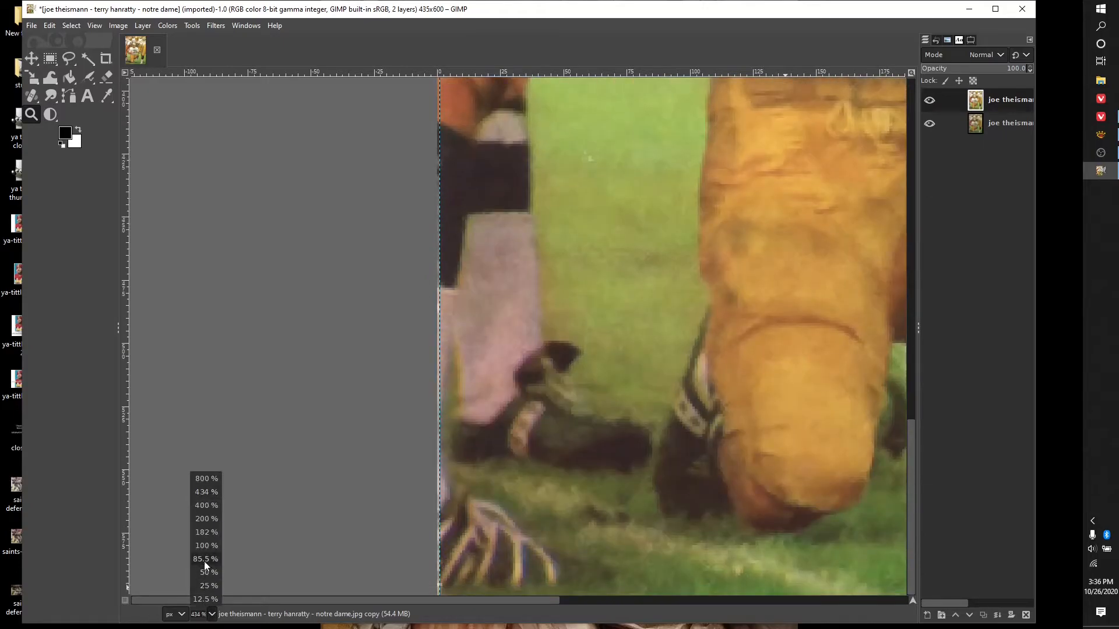
{"action": "left_click", "coordinate": [207, 549]}
{"action": "left_click", "coordinate": [105, 58]}
{"action": "left_click_drag", "start_coordinate": [392, 160], "coordinate": [650, 544]}
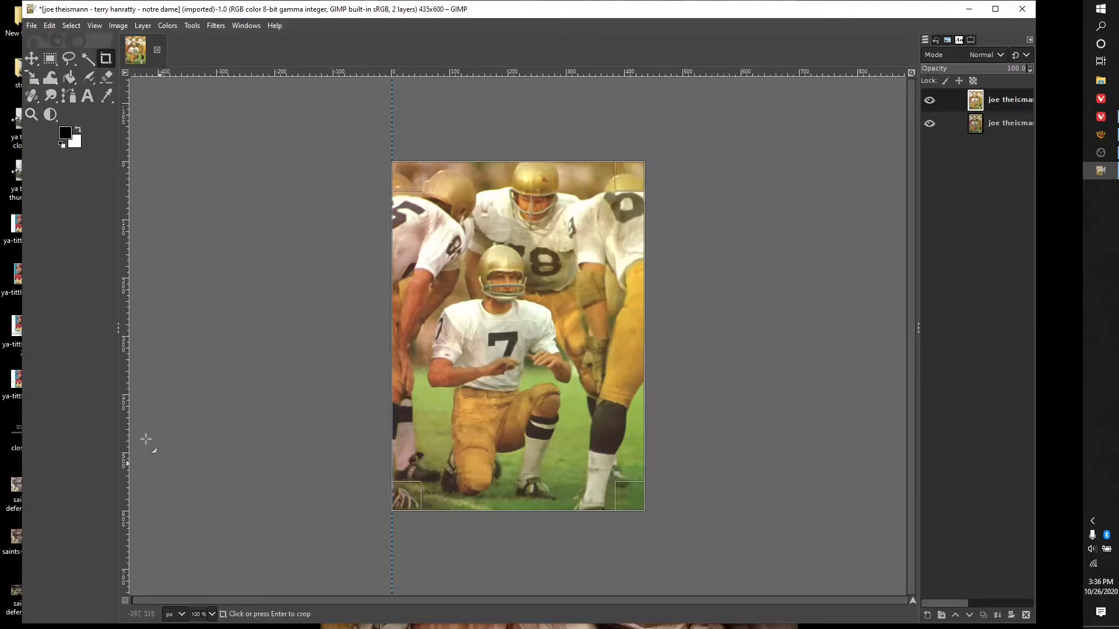
{"action": "left_click", "coordinate": [526, 348]}
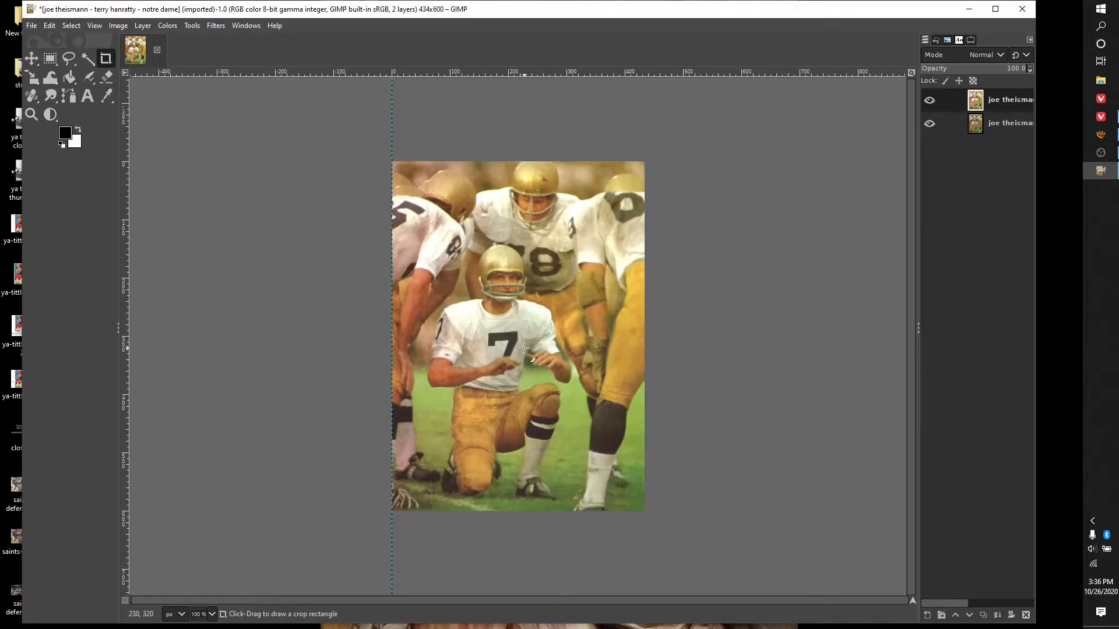
{"action": "left_click", "coordinate": [32, 59]}
{"action": "left_click_drag", "start_coordinate": [392, 131], "coordinate": [321, 133]}
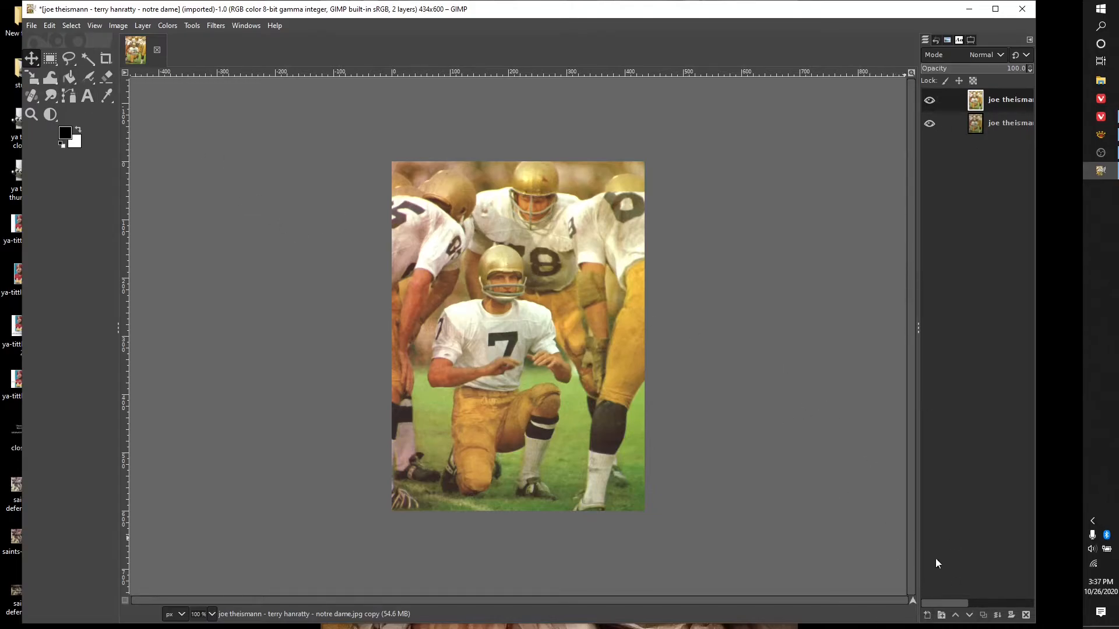
Add a new transparent layer of 434 x 600 px above the photo layers and select the entire canvas.
{"action": "left_click", "coordinate": [927, 616]}
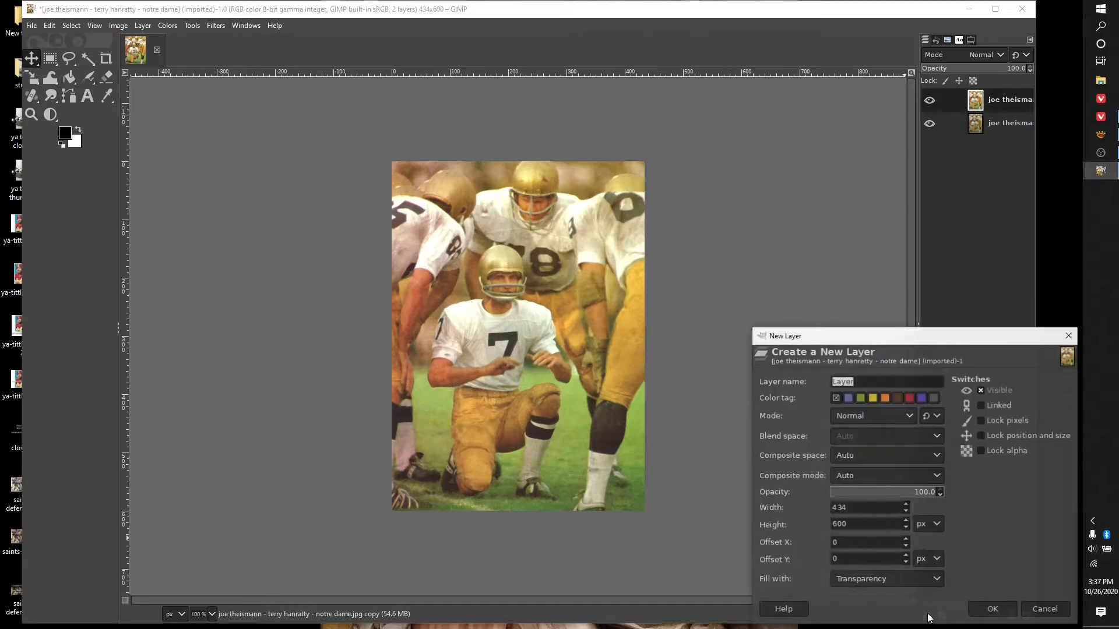
{"action": "left_click", "coordinate": [993, 610]}
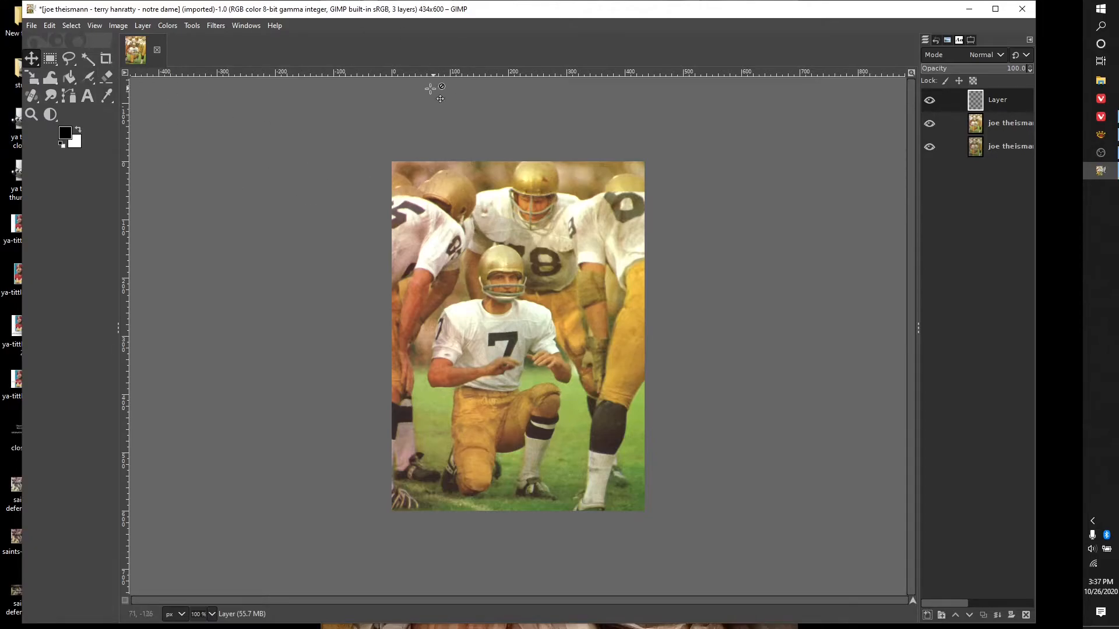
{"action": "left_click", "coordinate": [73, 26]}
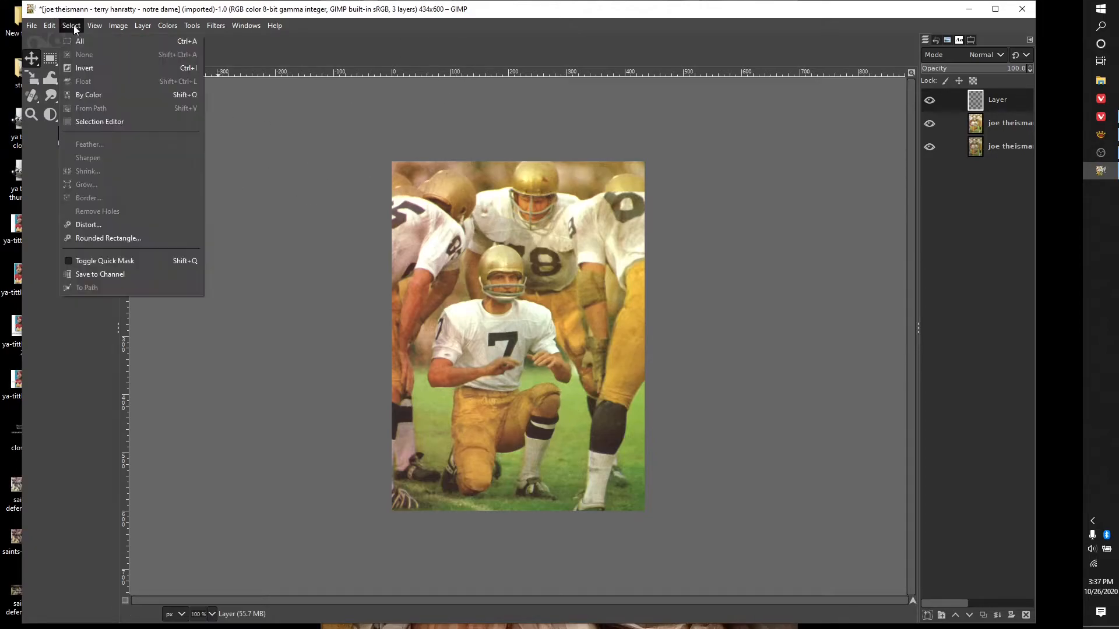
{"action": "left_click", "coordinate": [80, 44]}
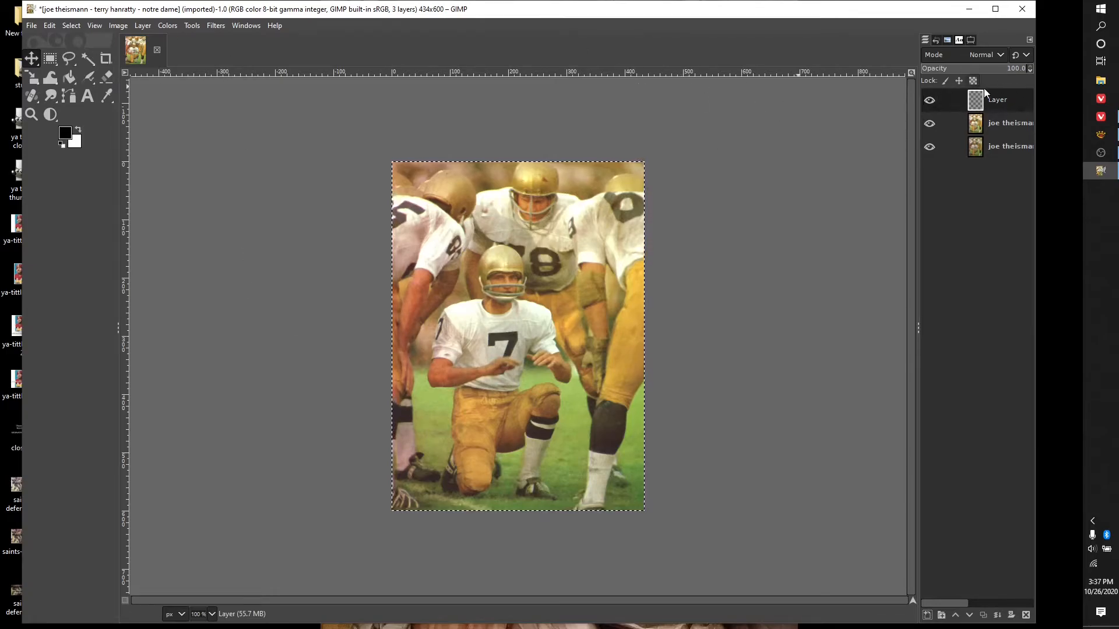
Convert the full-canvas selection to a 1 px border selection with the Smooth border style.
{"action": "left_click", "coordinate": [72, 26]}
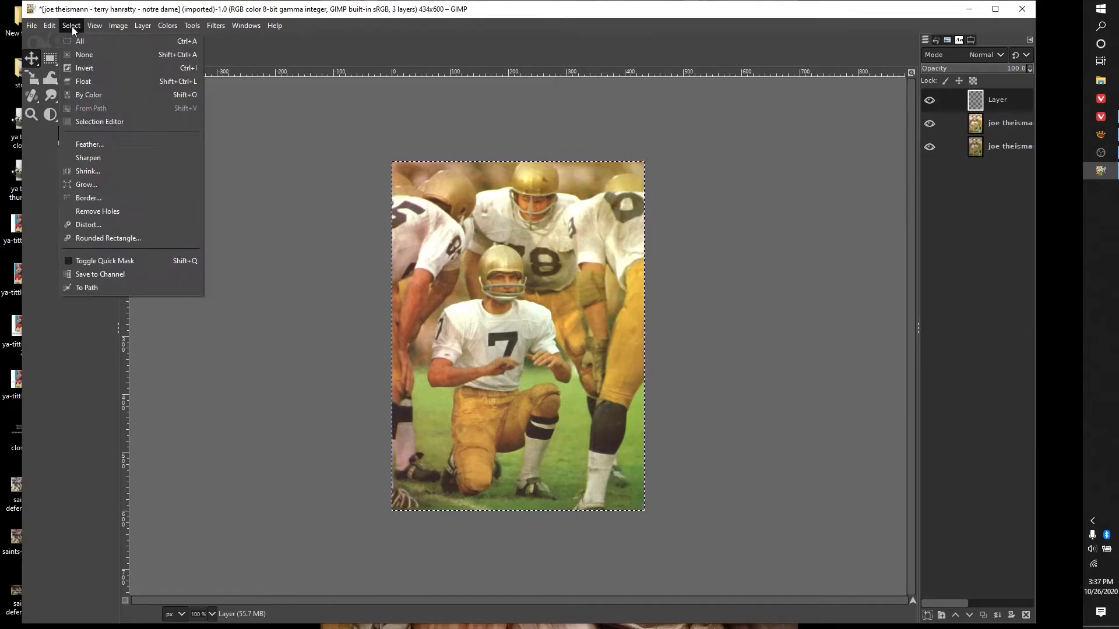
{"action": "left_click", "coordinate": [94, 201]}
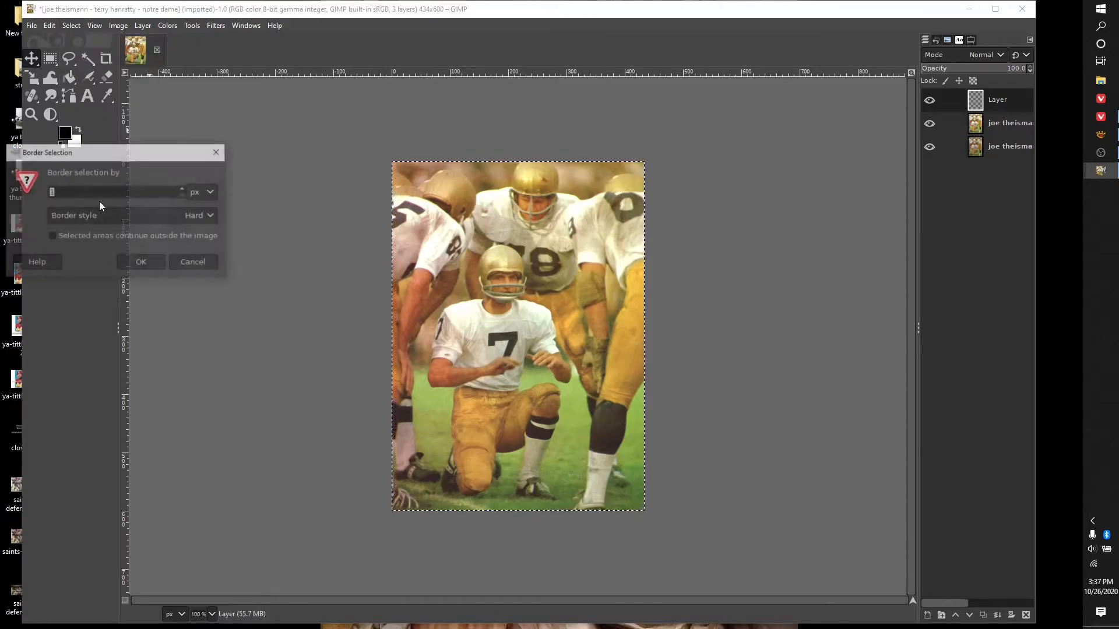
{"action": "left_click_drag", "start_coordinate": [143, 157], "coordinate": [219, 97]}
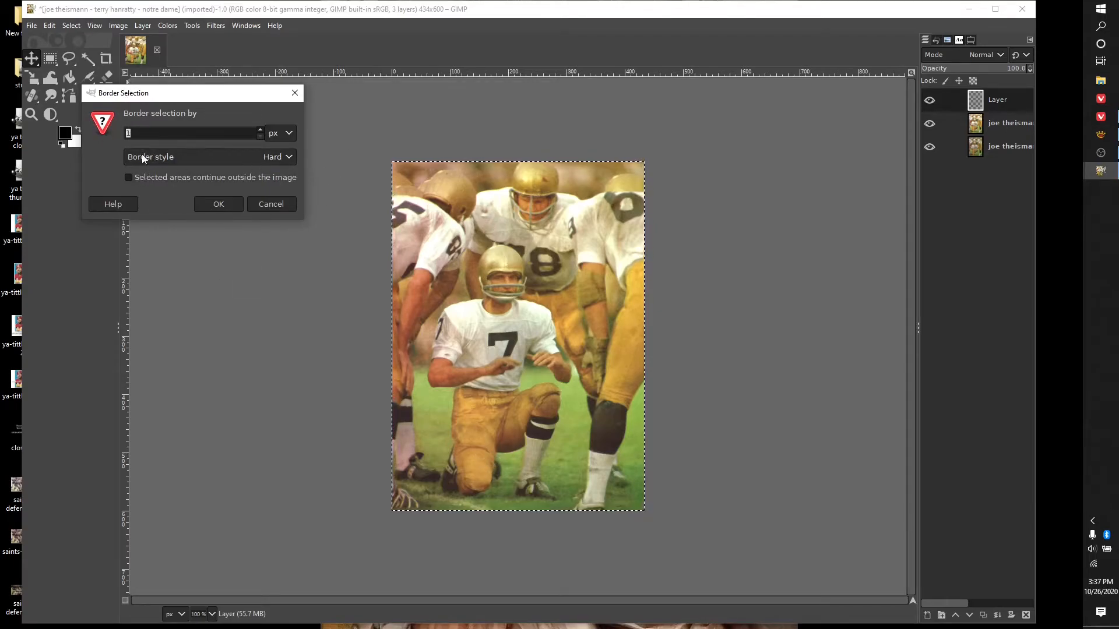
{"action": "left_click", "coordinate": [288, 157]}
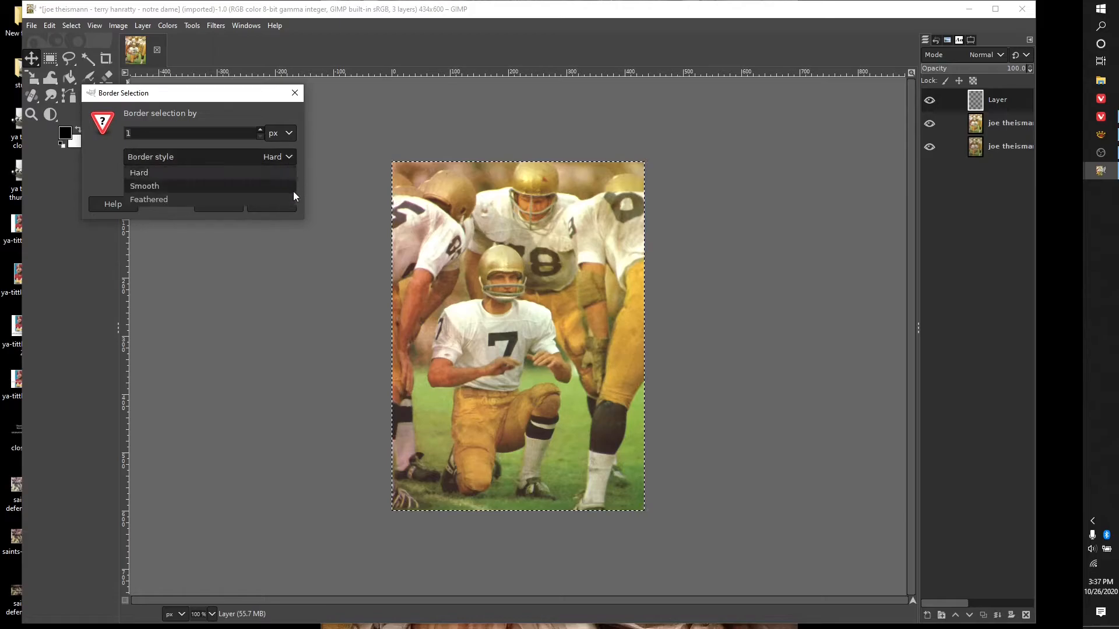
{"action": "left_click", "coordinate": [149, 187]}
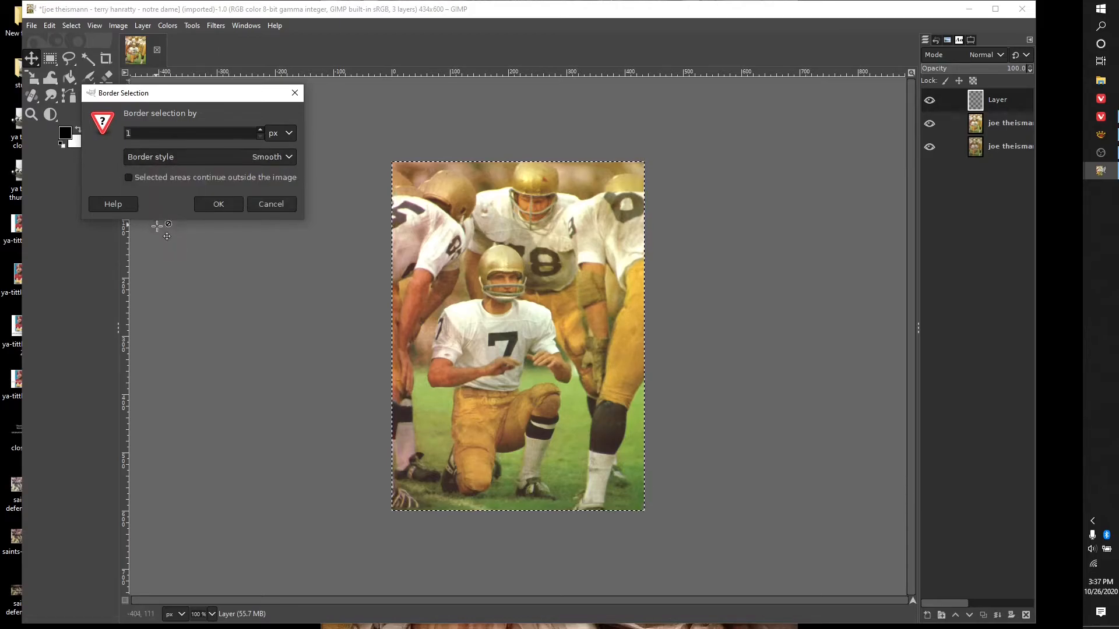
{"action": "left_click", "coordinate": [215, 204]}
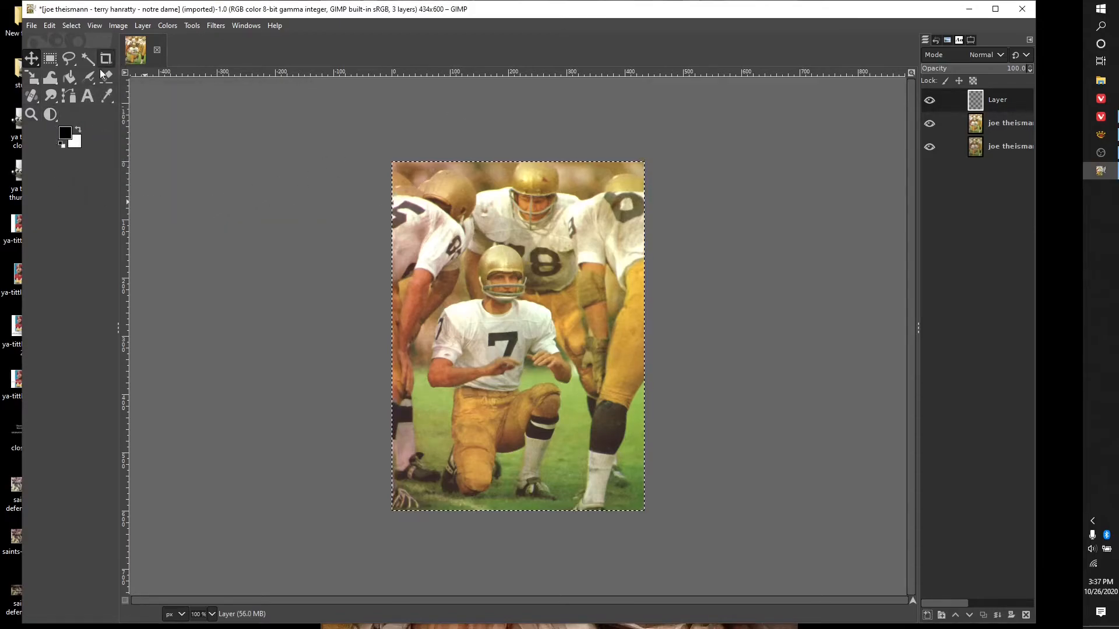
Fill the border selection with black on the new layer using Bucket Fill, and clear the selection.
{"action": "left_click", "coordinate": [71, 77]}
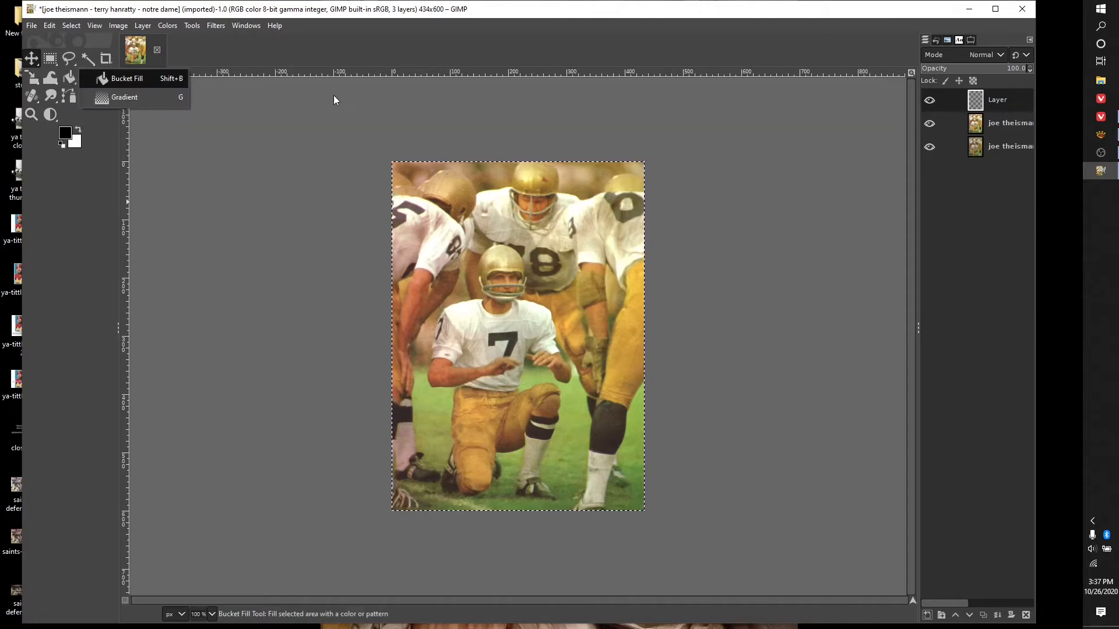
{"action": "left_click", "coordinate": [71, 78]}
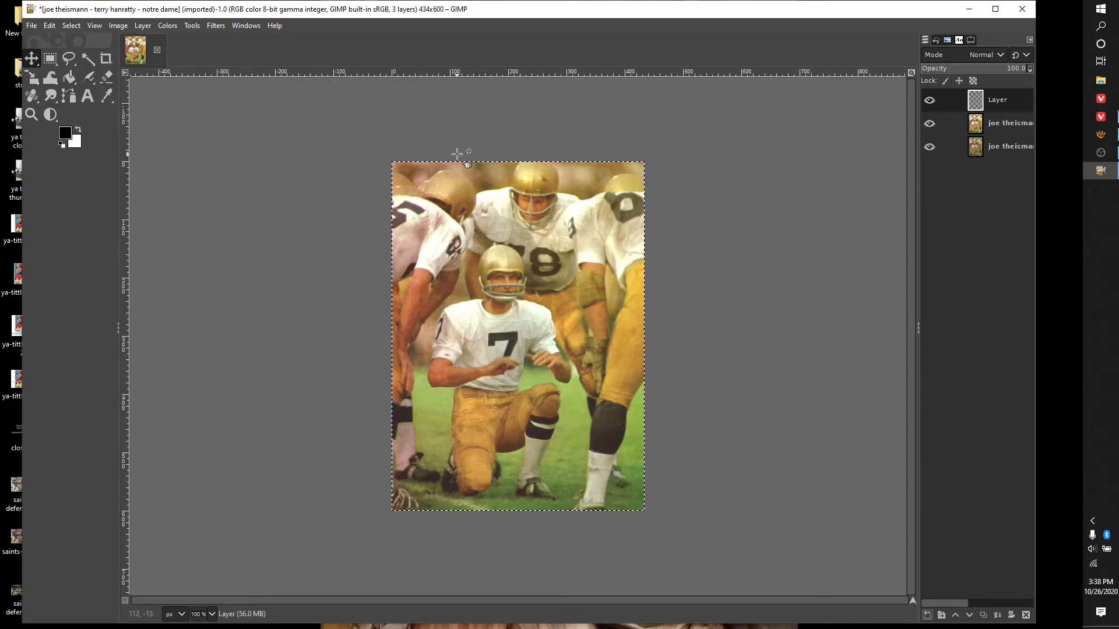
{"action": "left_click", "coordinate": [69, 81]}
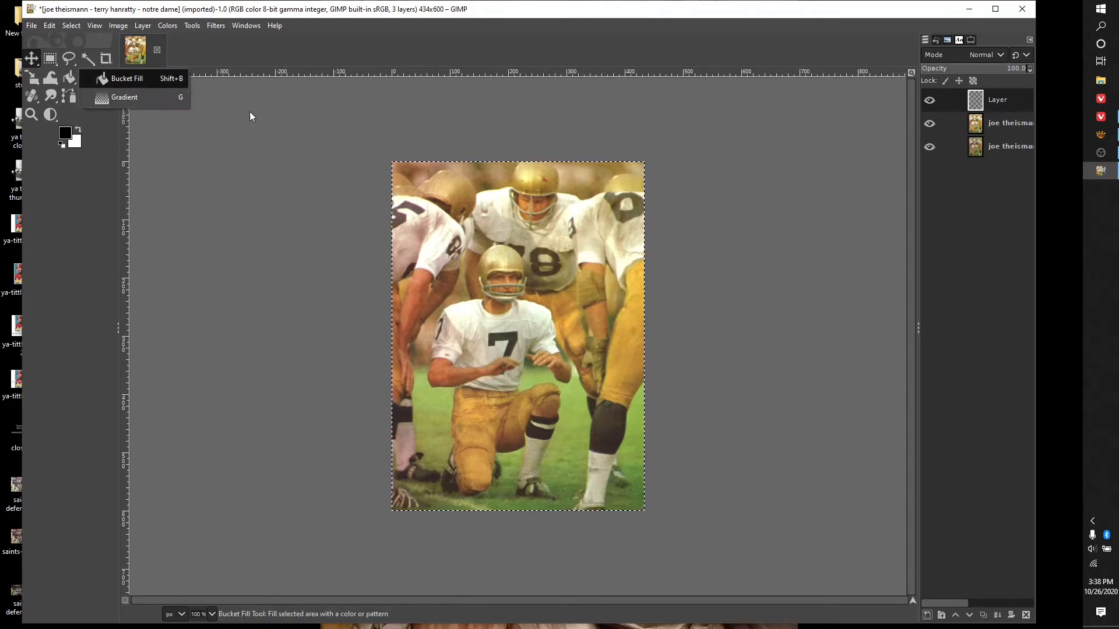
{"action": "left_click", "coordinate": [69, 81]}
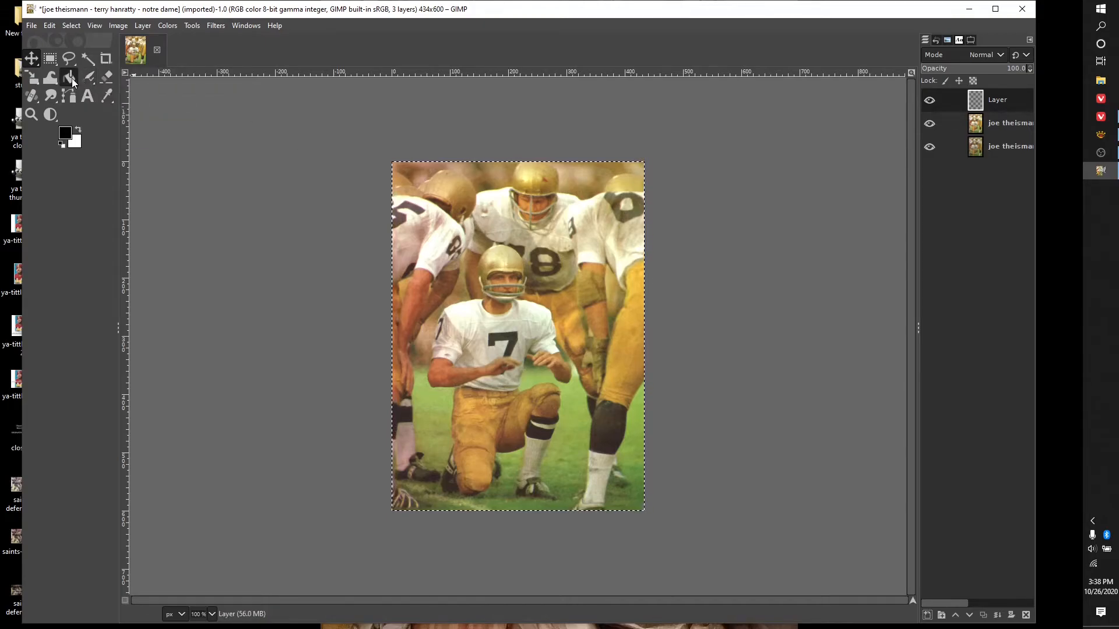
{"action": "left_click", "coordinate": [507, 159]}
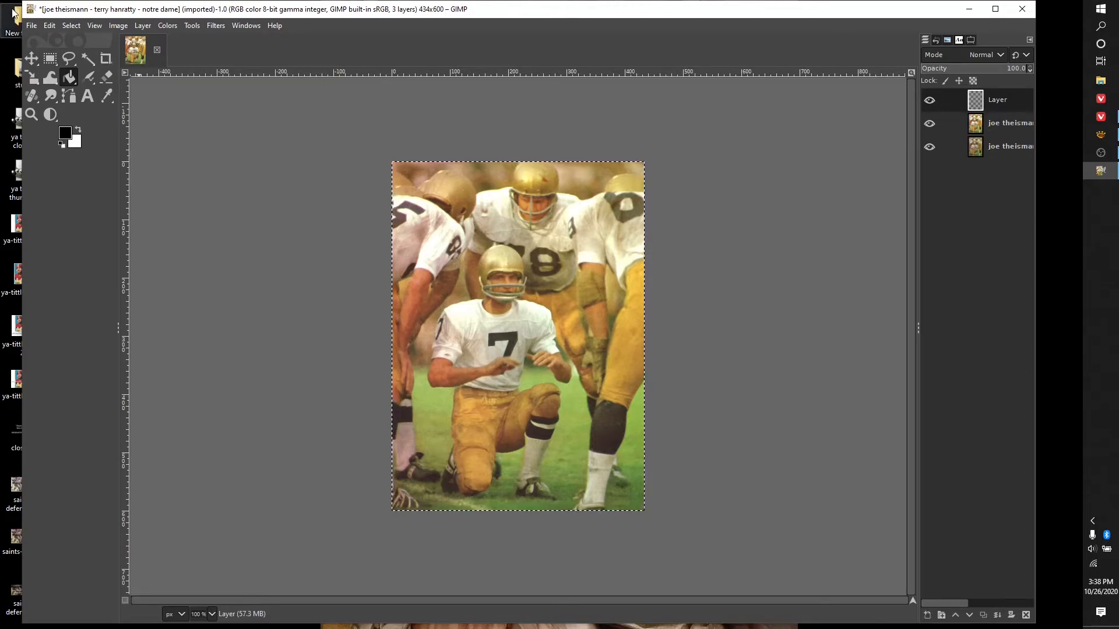
{"action": "left_click", "coordinate": [65, 27]}
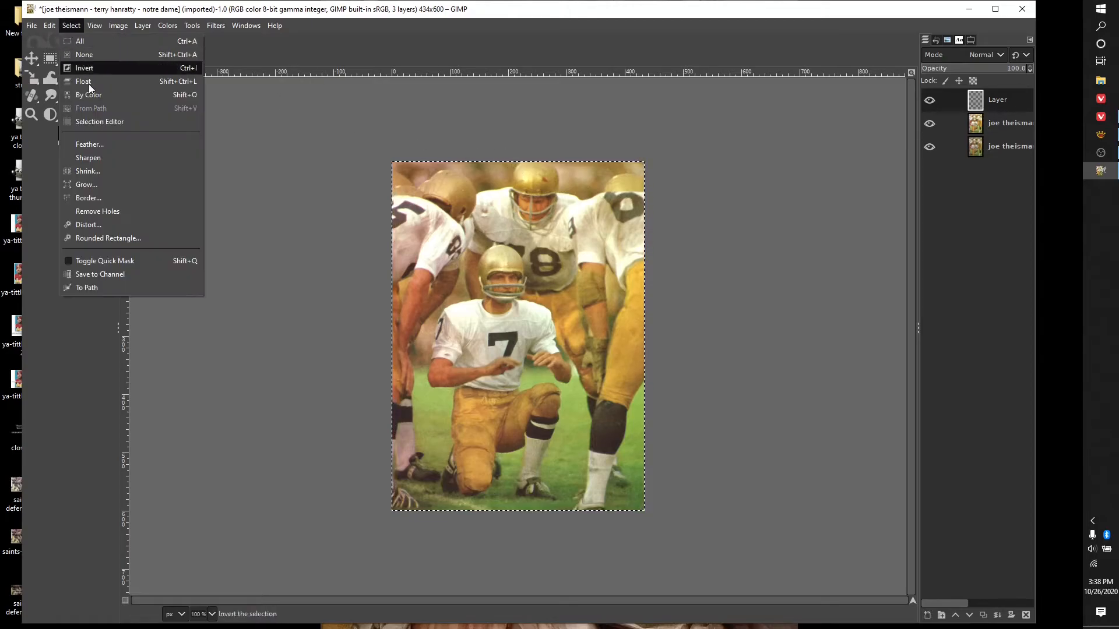
{"action": "left_click", "coordinate": [79, 54]}
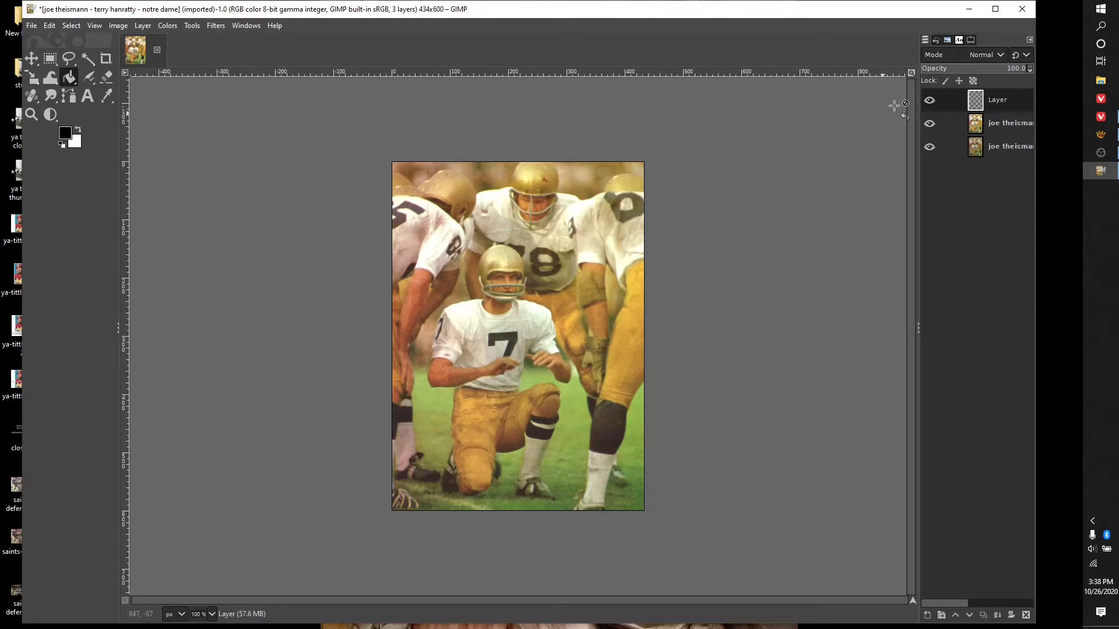
Lower the black border layer's opacity to about 80 and flatten the image into a single layer.
{"action": "left_click", "coordinate": [1029, 70]}
{"action": "mouse_move", "coordinate": [1025, 76]}
{"action": "left_mouse_down"}
{"action": "mouse_move", "coordinate": [981, 76]}
{"action": "mouse_move", "coordinate": [1005, 82]}
{"action": "left_mouse_up"}
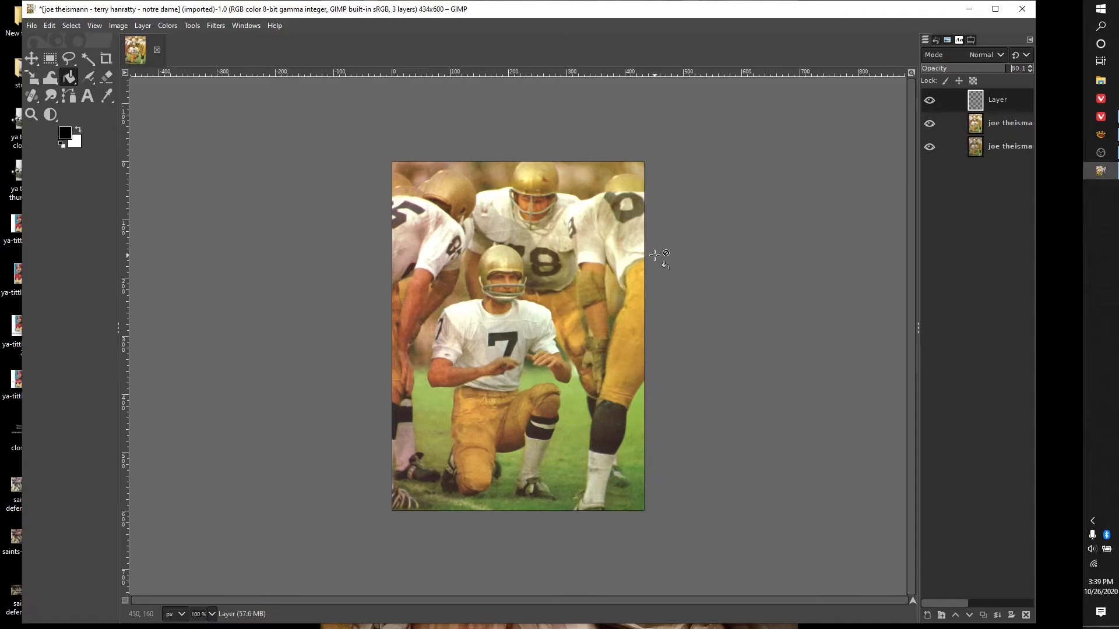
{"action": "right_click", "coordinate": [994, 105]}
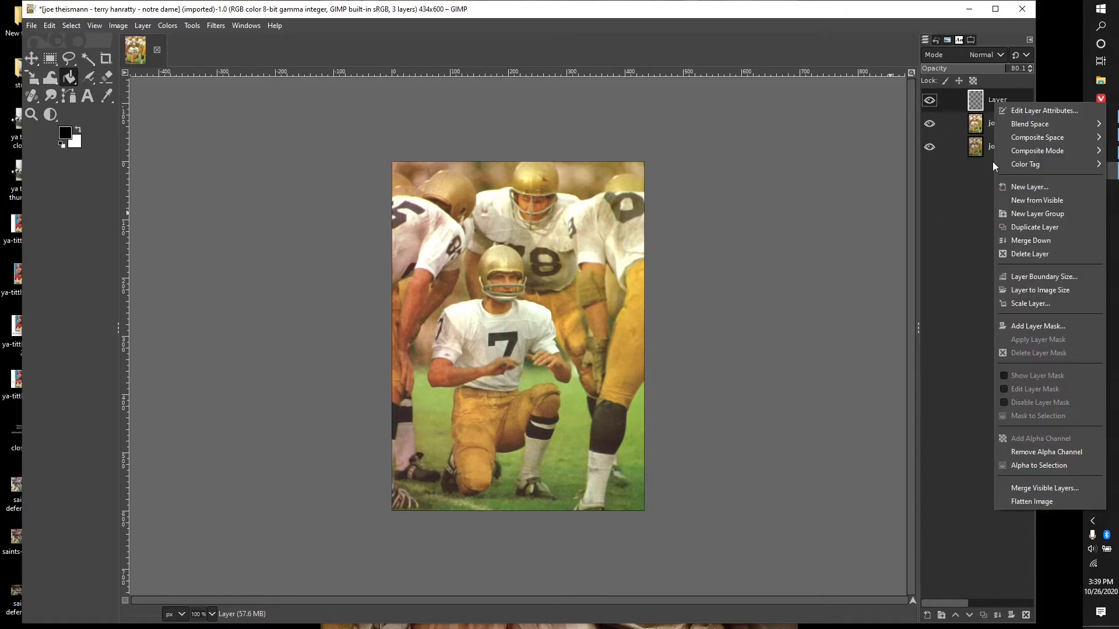
{"action": "left_click", "coordinate": [1034, 503]}
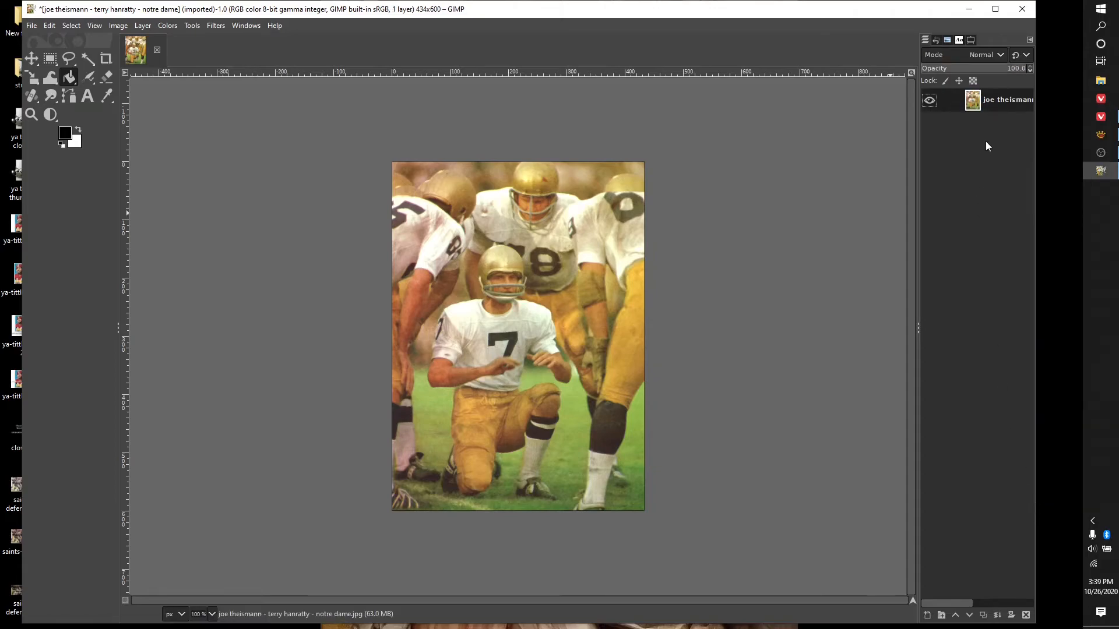
{"action": "right_click", "coordinate": [976, 100]}
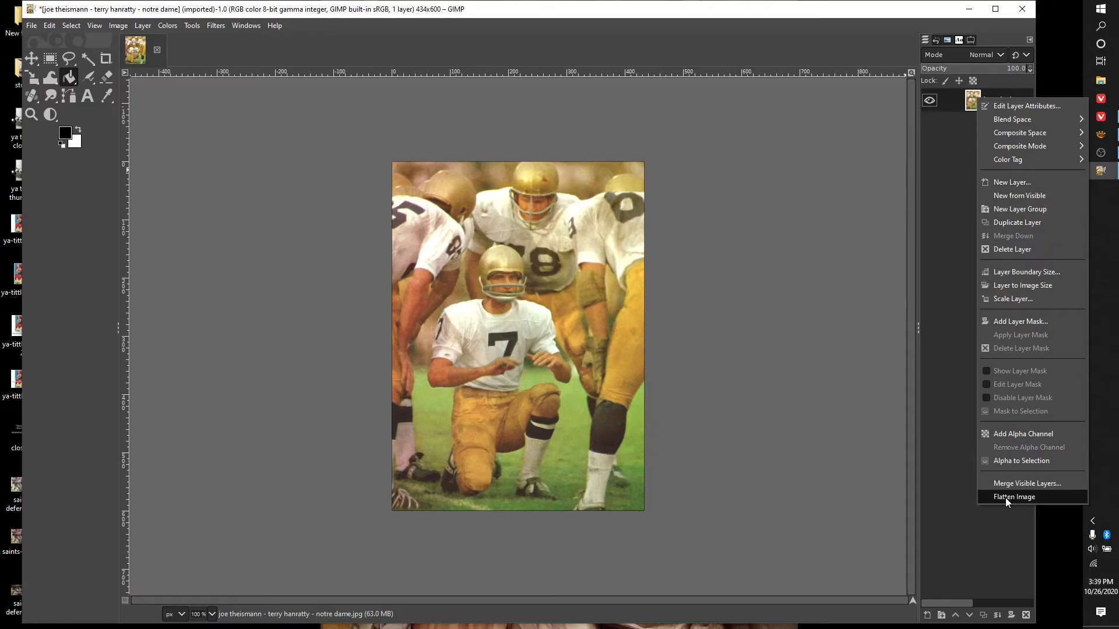
{"action": "left_click", "coordinate": [795, 370]}
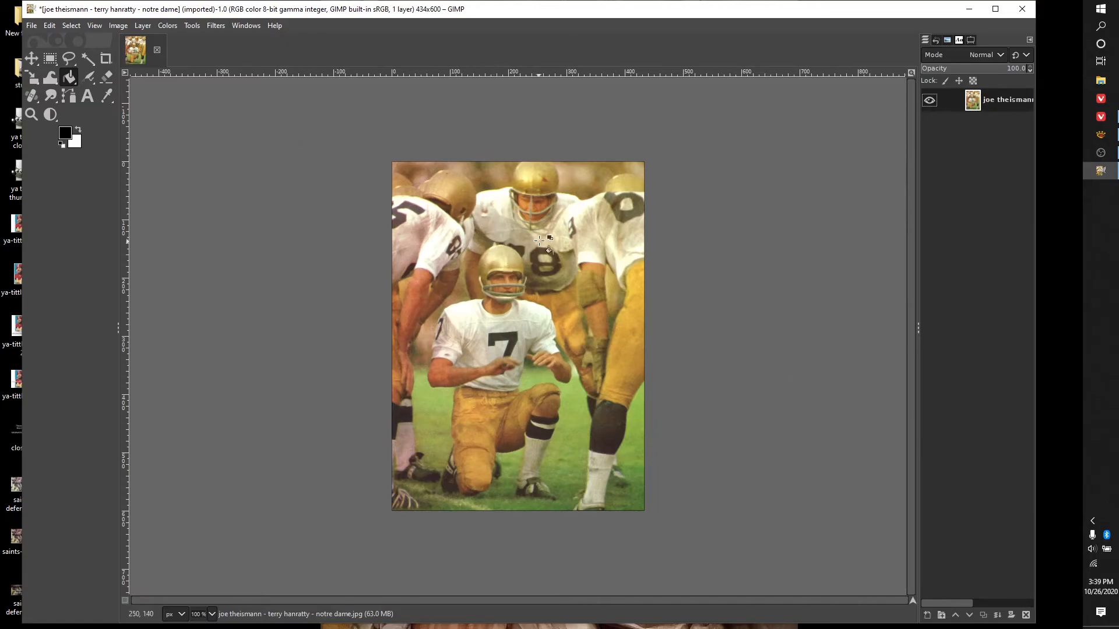
Export the image as a JPEG named joe-theismann-sophmore-qb-notre-dame-1968.jpg in the 1968 9-8 folder.
{"action": "left_click", "coordinate": [31, 26]}
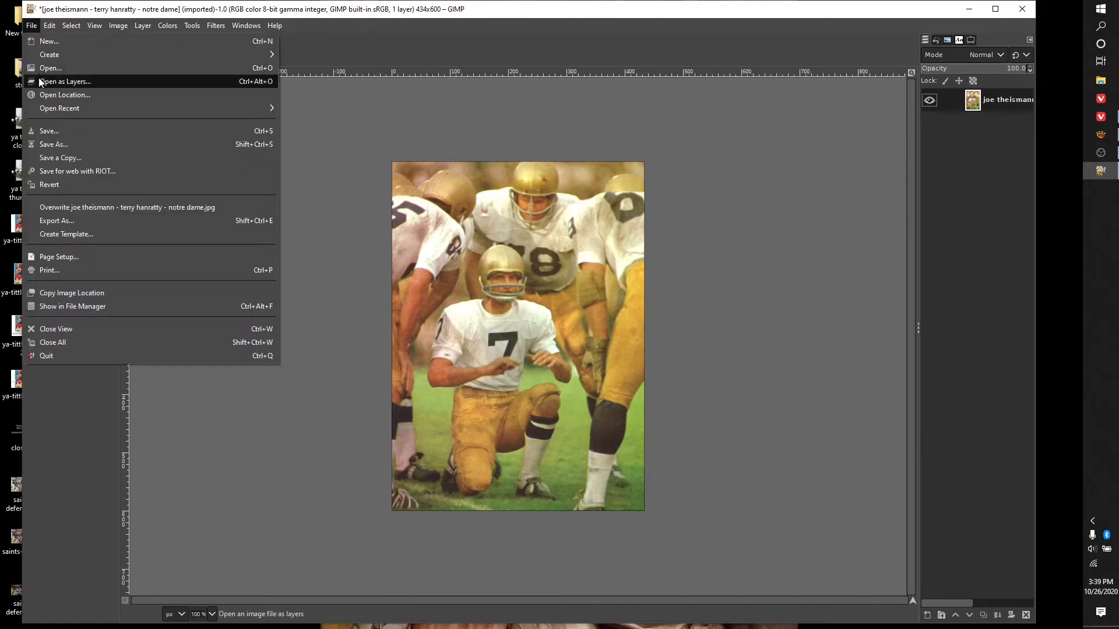
{"action": "left_click", "coordinate": [56, 220]}
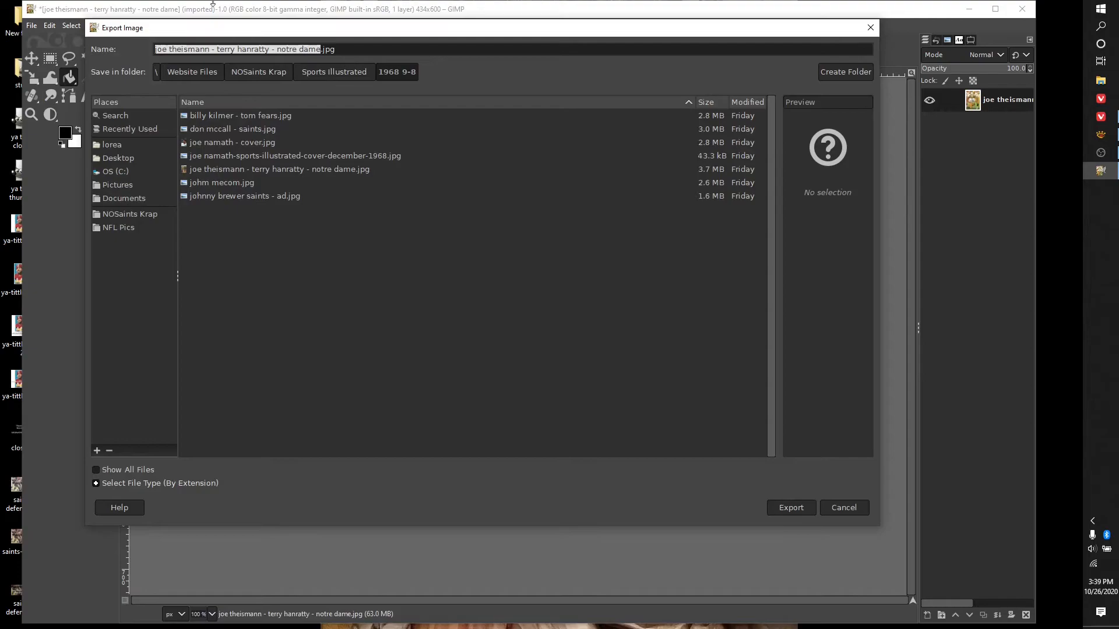
{"action": "left_click", "coordinate": [167, 49]}
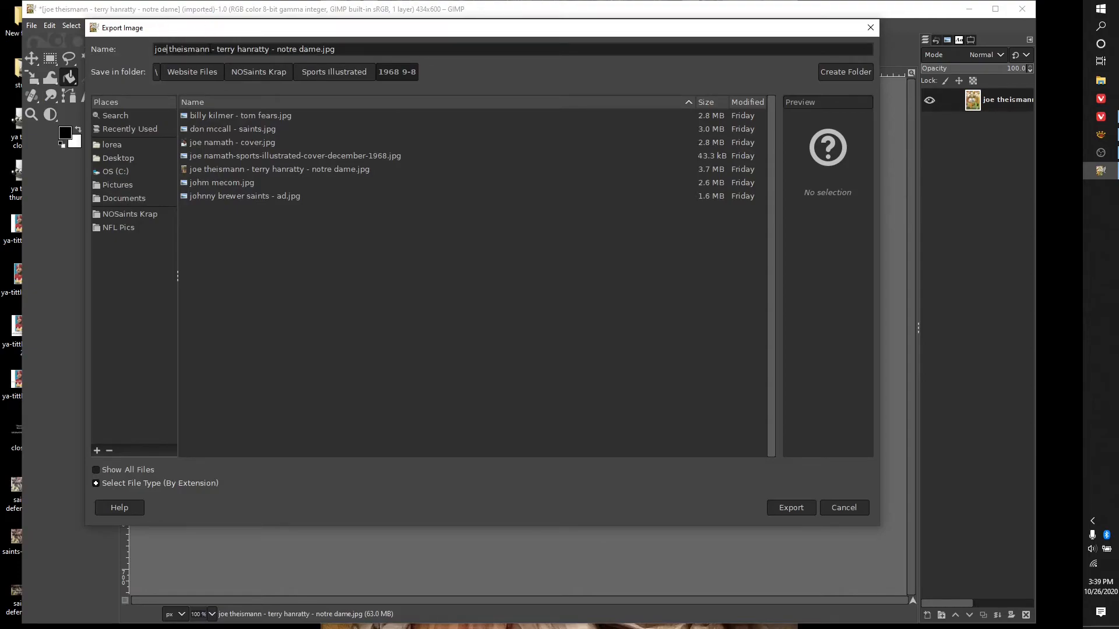
{"action": "key", "text": "Delete"}
{"action": "type", "text": "-"}
{"action": "key", "text": "Delete"}
{"action": "key", "text": "Delete"}
{"action": "key", "text": "Delete"}
{"action": "key", "text": "Delete"}
{"action": "key", "text": "Delete"}
{"action": "key", "text": "Delete"}
{"action": "key", "text": "Delete"}
{"action": "key", "text": "Delete"}
{"action": "key", "text": "Delete"}
{"action": "key", "text": "Delete"}
{"action": "key", "text": "Delete"}
{"action": "key", "text": "Delete"}
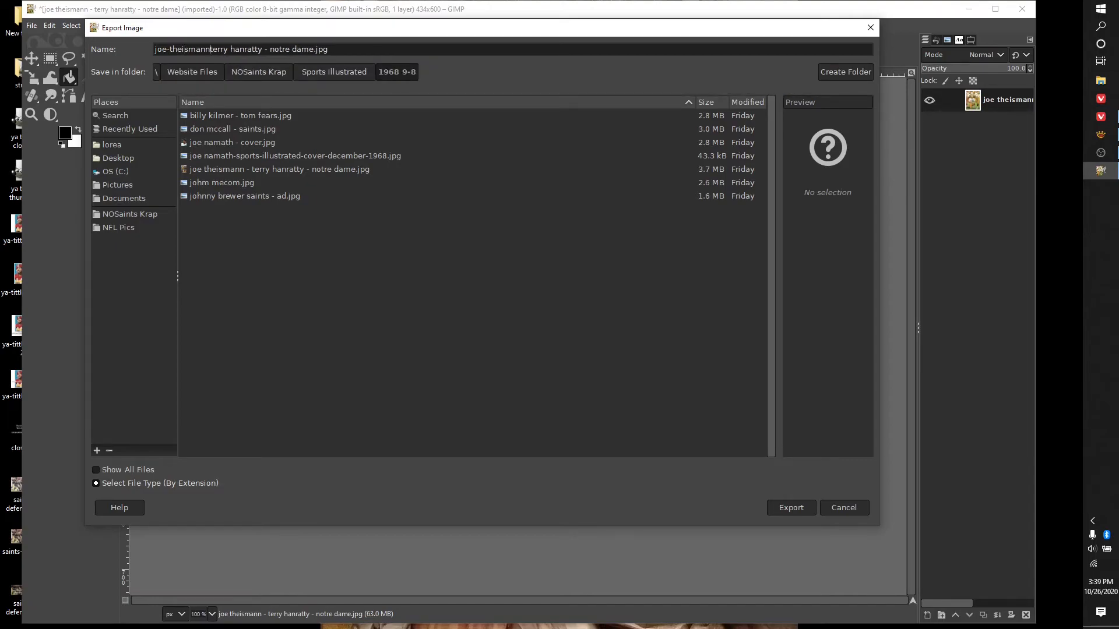
{"action": "key", "text": "Delete"}
{"action": "key", "text": "Delete"}
{"action": "key", "text": "Delete"}
{"action": "key", "text": "Delete"}
{"action": "key", "text": "Delete"}
{"action": "key", "text": "Delete"}
{"action": "type", "text": "sophmore -qb"}
{"action": "key", "text": "Delete"}
{"action": "type", "text": "-"}
{"action": "key", "text": "Delete"}
{"action": "type", "text": "-dame-1968"}
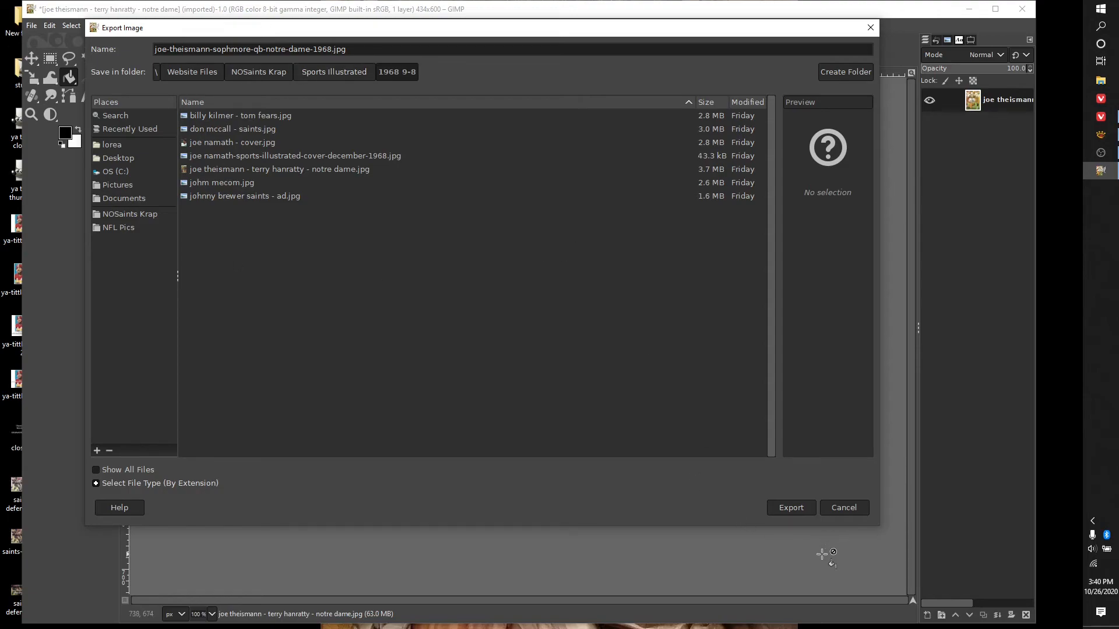
{"action": "left_click", "coordinate": [791, 510]}
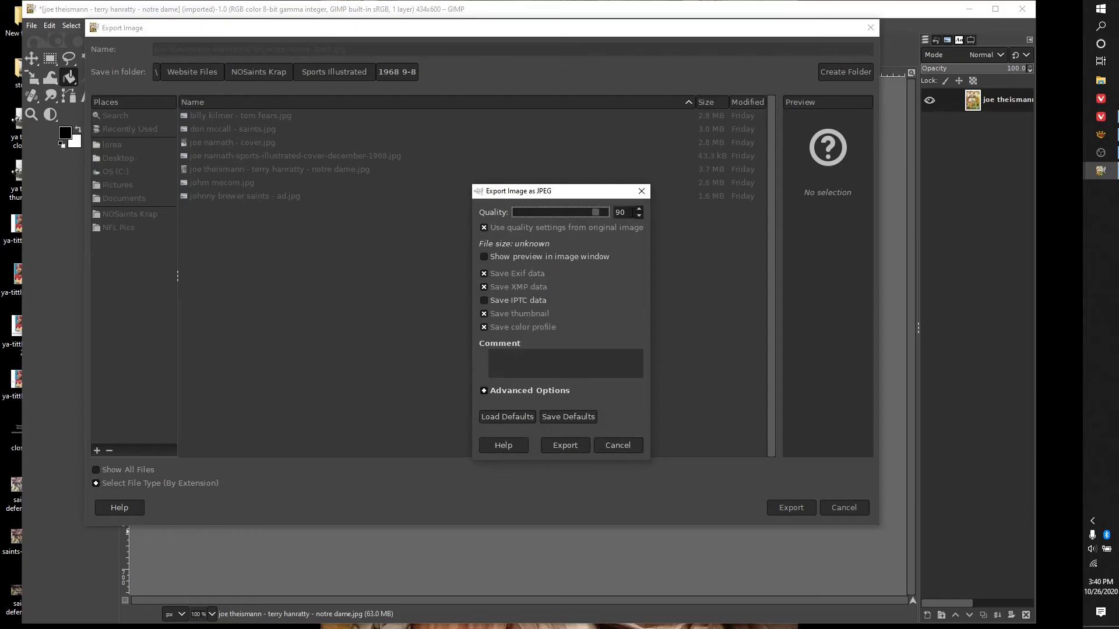
{"action": "left_click", "coordinate": [565, 450]}
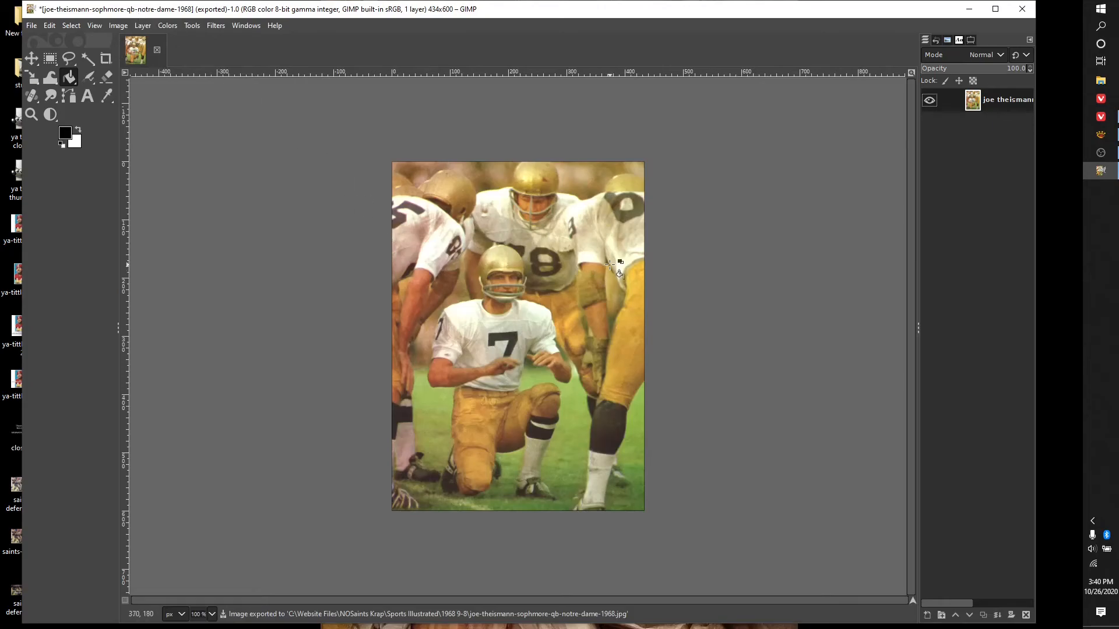
Save the image for web with RIOT as a 70% quality progressive JPEG, replacing the exported file, and close RIOT.
{"action": "left_click", "coordinate": [32, 25]}
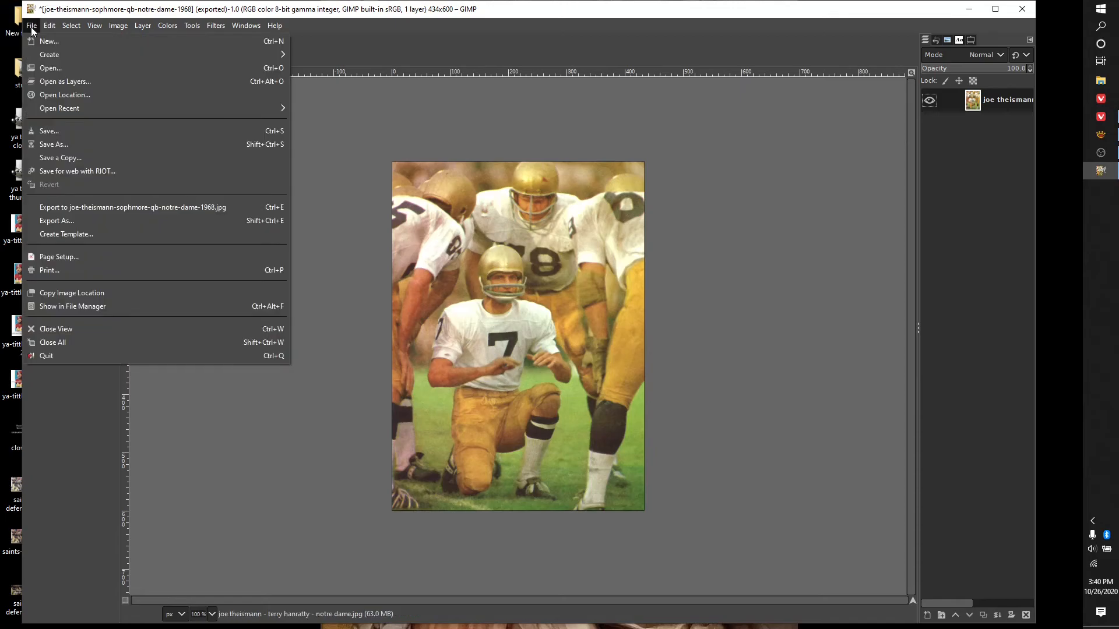
{"action": "left_click", "coordinate": [75, 171]}
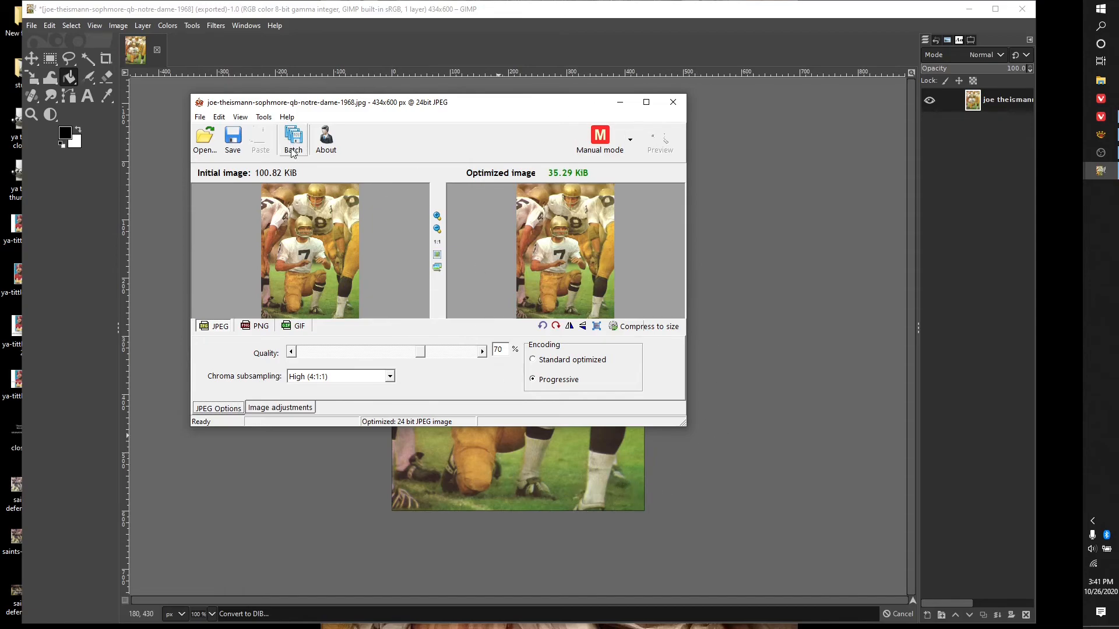
{"action": "left_click", "coordinate": [236, 139]}
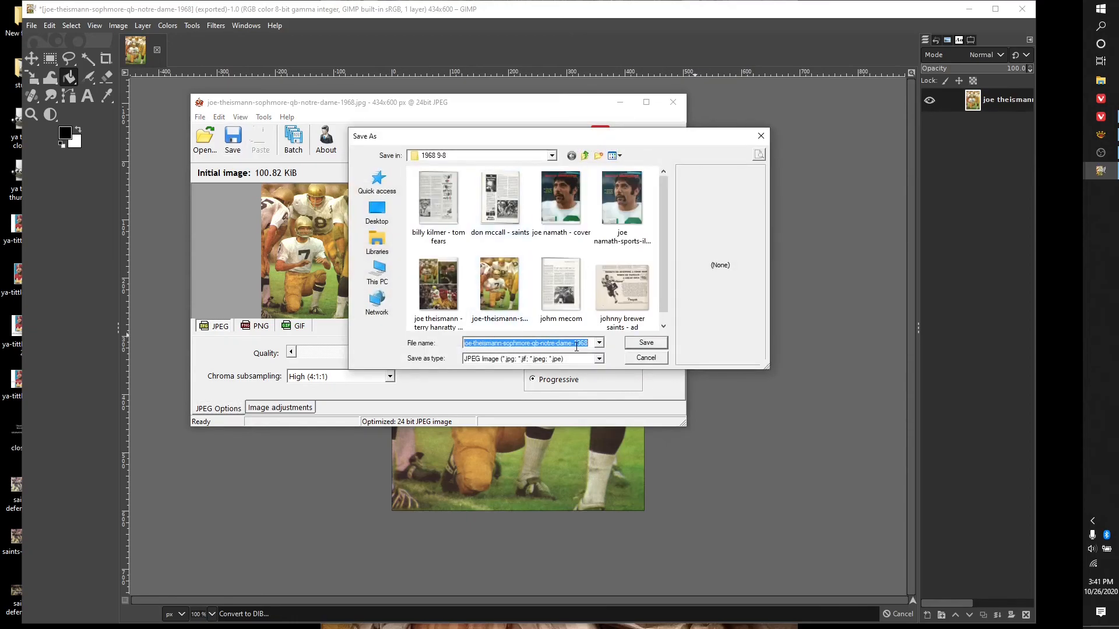
{"action": "left_click", "coordinate": [646, 344]}
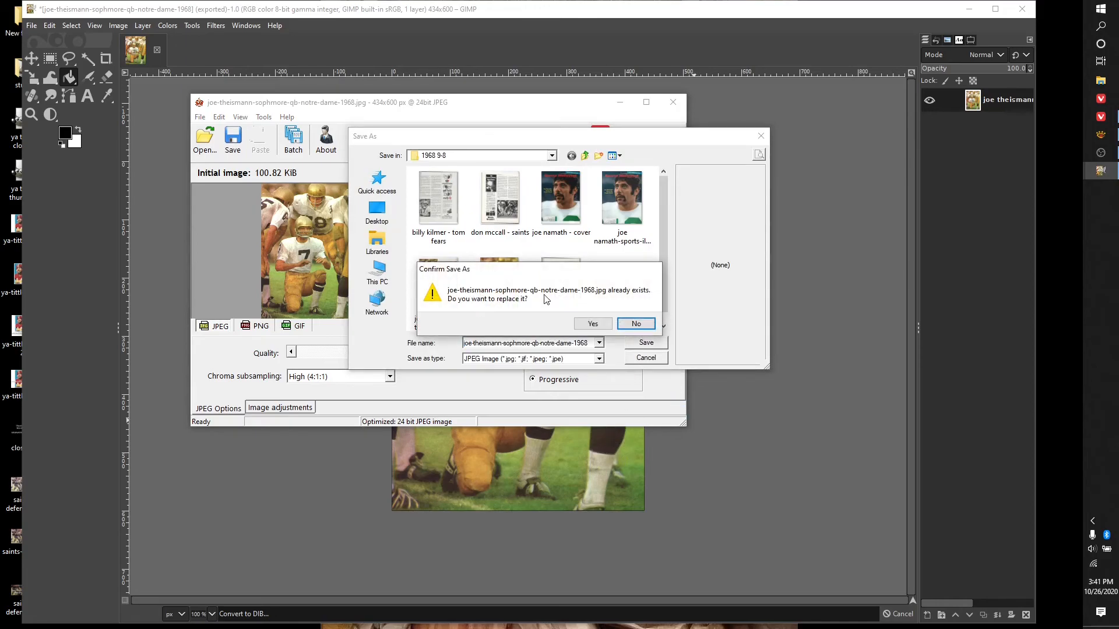
{"action": "left_click", "coordinate": [599, 327]}
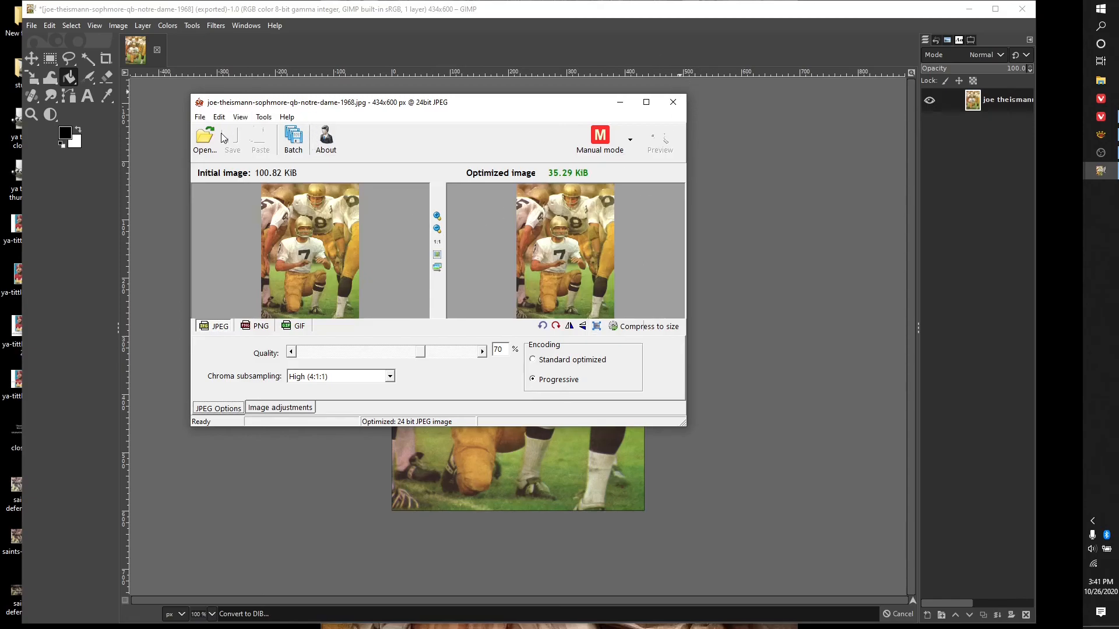
{"action": "left_click", "coordinate": [672, 102]}
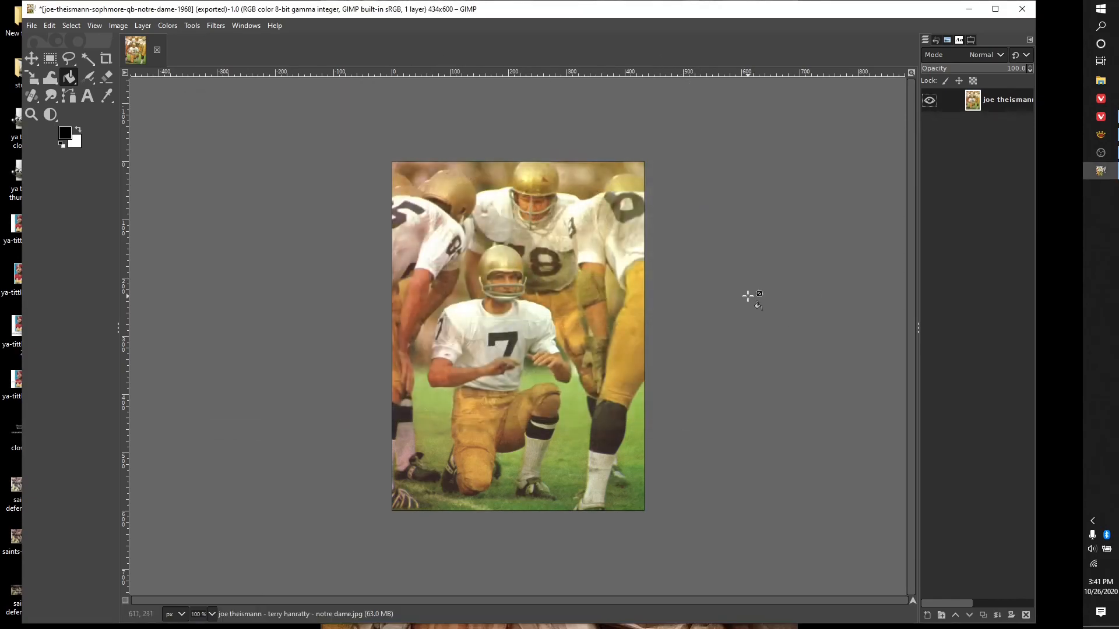